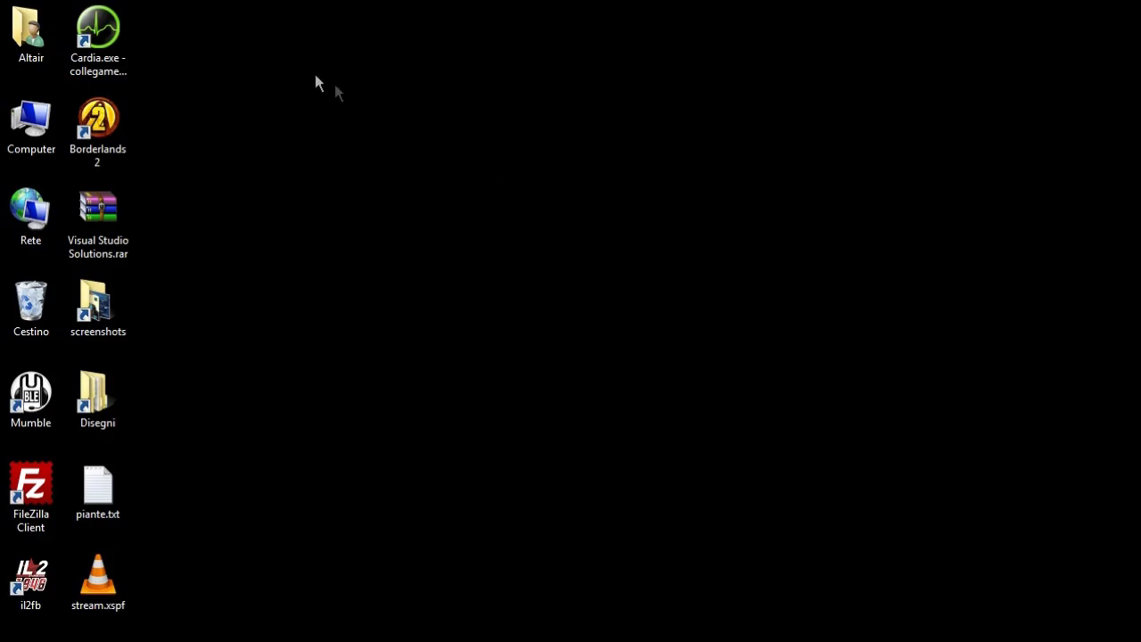
- Launch Cardia and review the Zephyr HxM device configuration and status, closing its window when done
double_click(98, 36)
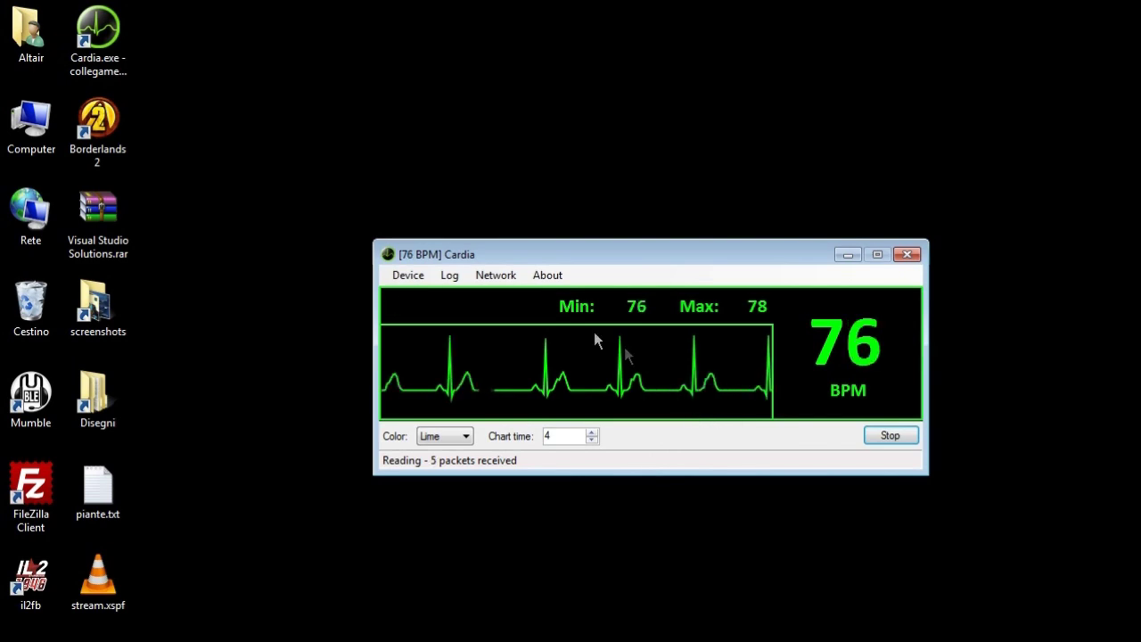
left_click(406, 279)
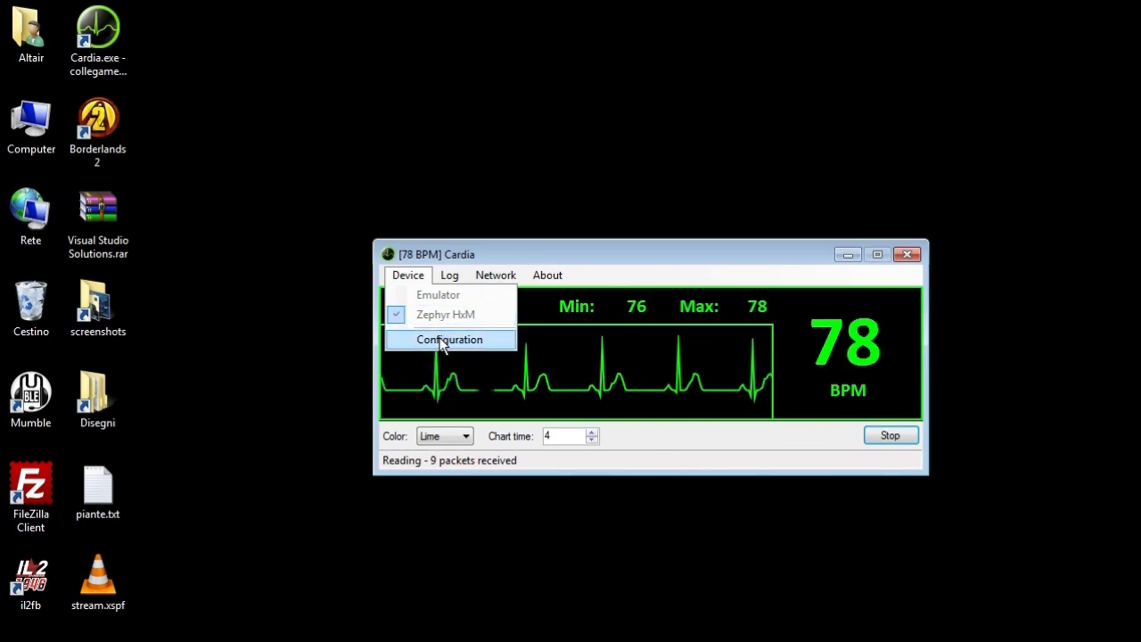
left_click(443, 340)
left_click_drag(364, 27, 734, 10)
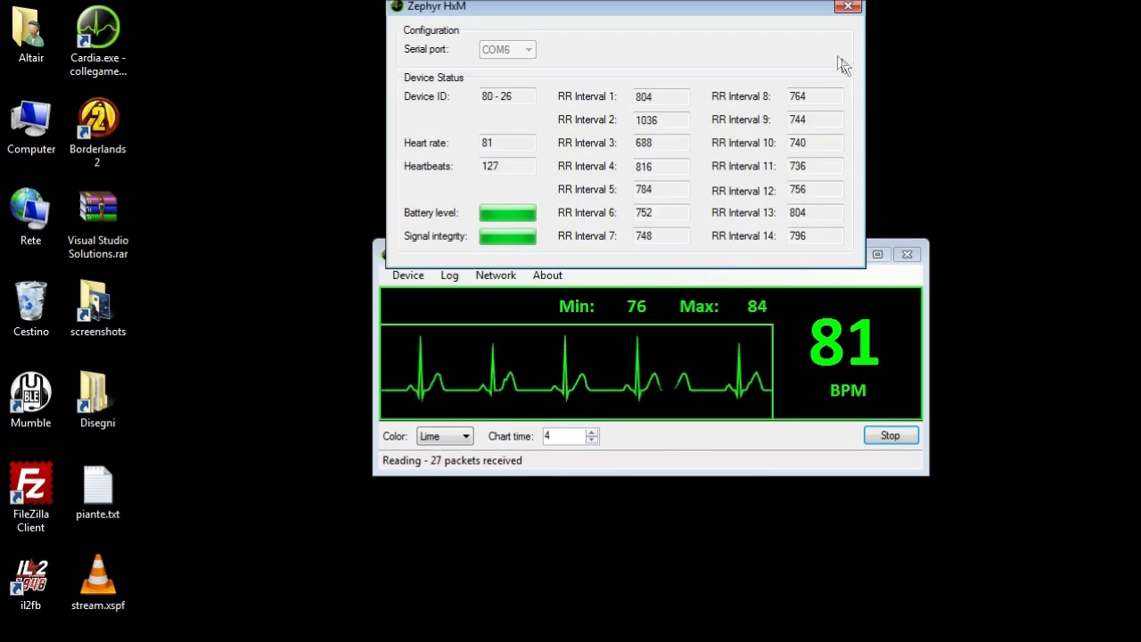
left_click(843, 7)
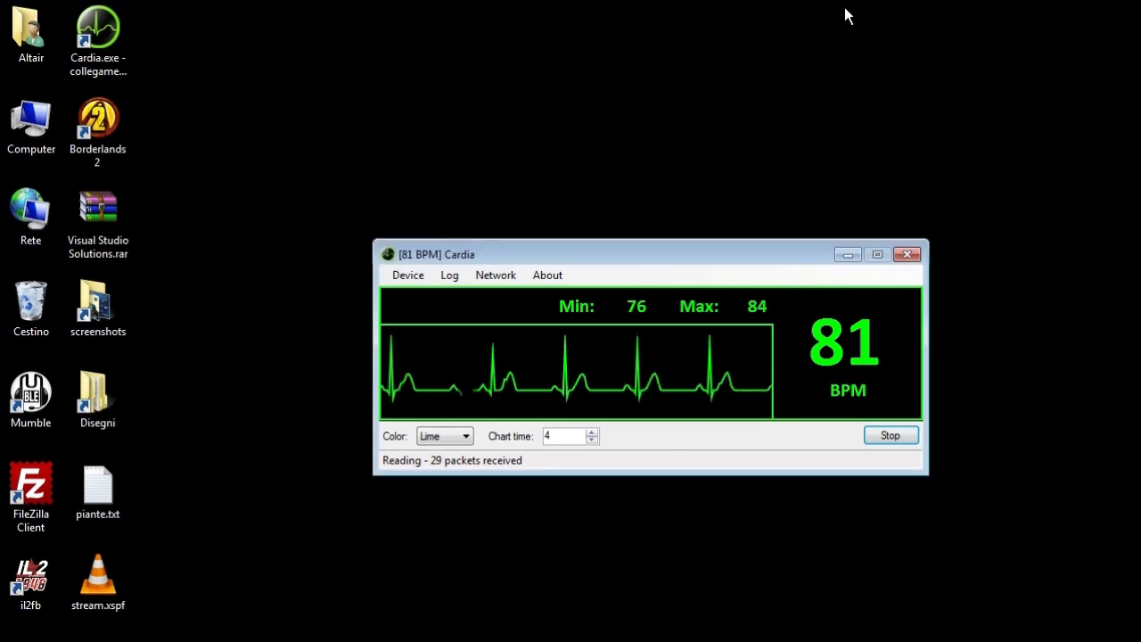
- Try the display colors Cyan, Purple, Fuchsia, Red, Yellow and White, and set the color back to Lime
left_click(465, 436)
left_click(441, 486)
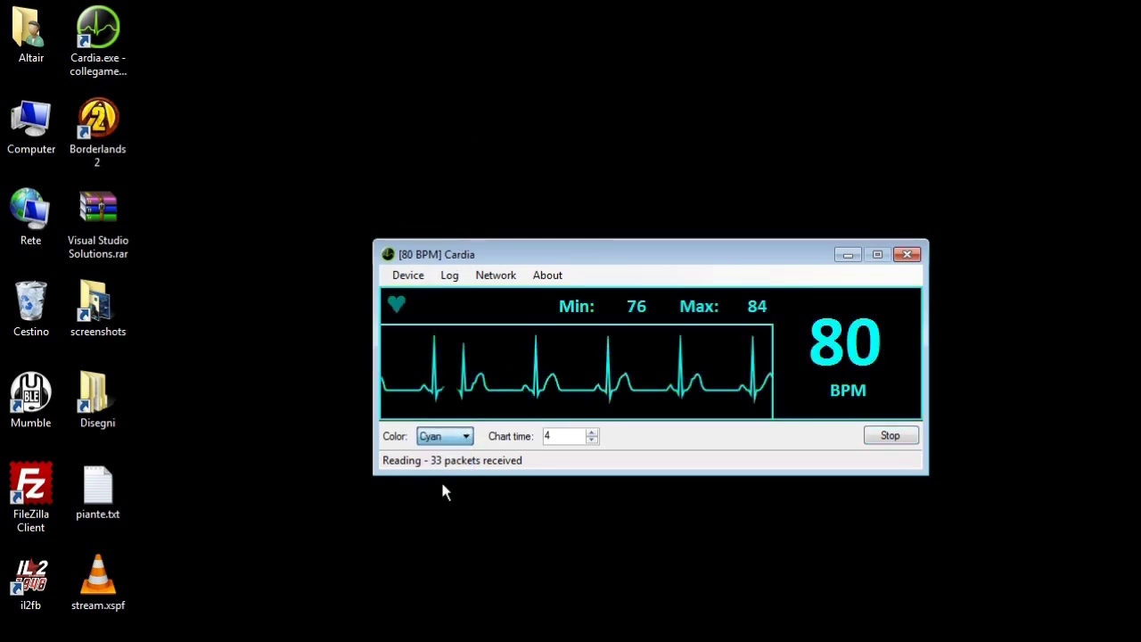
left_click(465, 436)
left_click(447, 491)
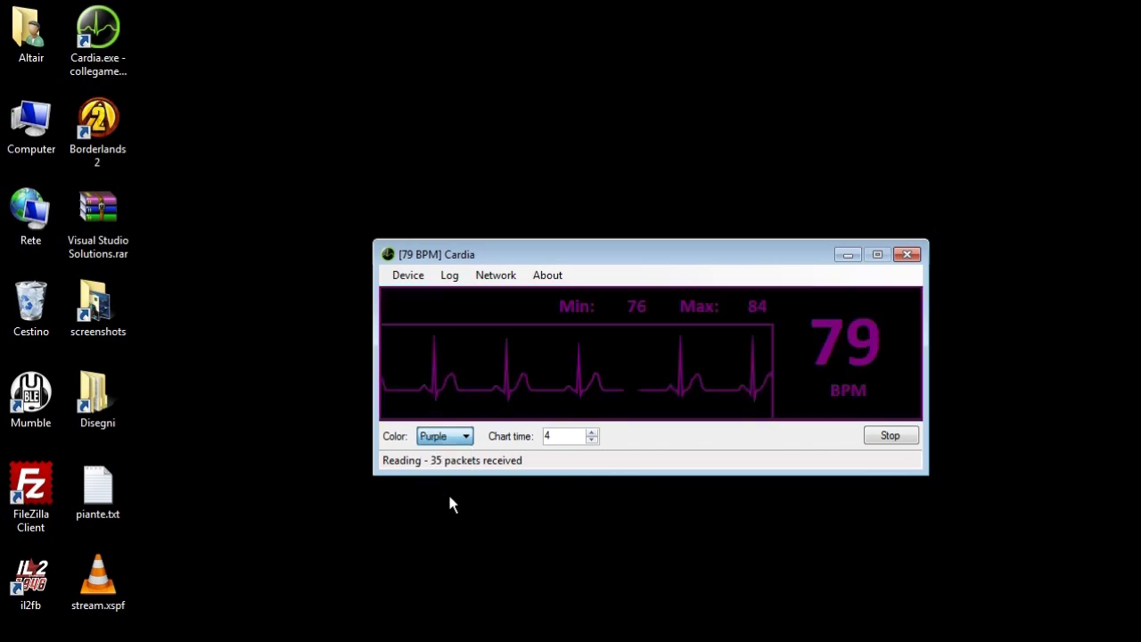
left_click(465, 436)
left_click(443, 511)
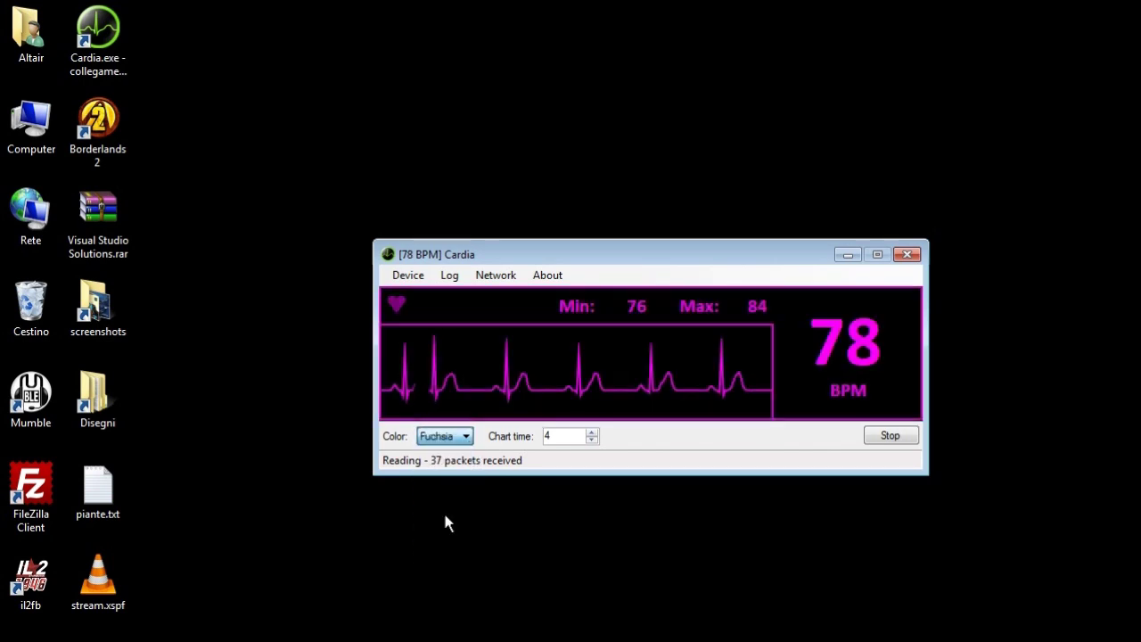
left_click(465, 436)
left_click(436, 519)
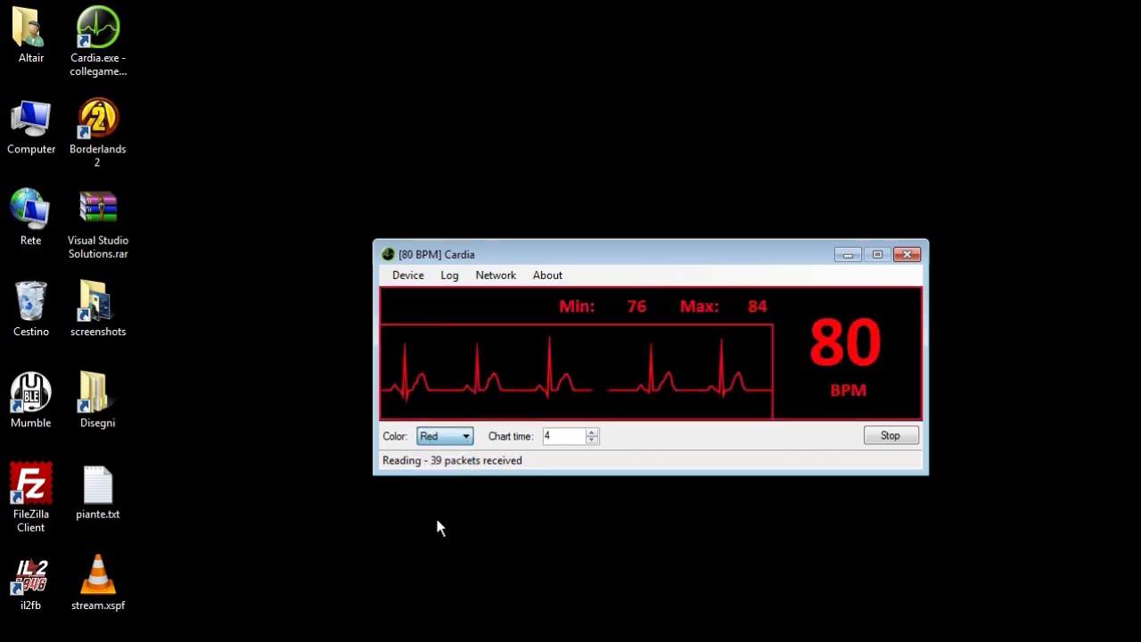
left_click(465, 436)
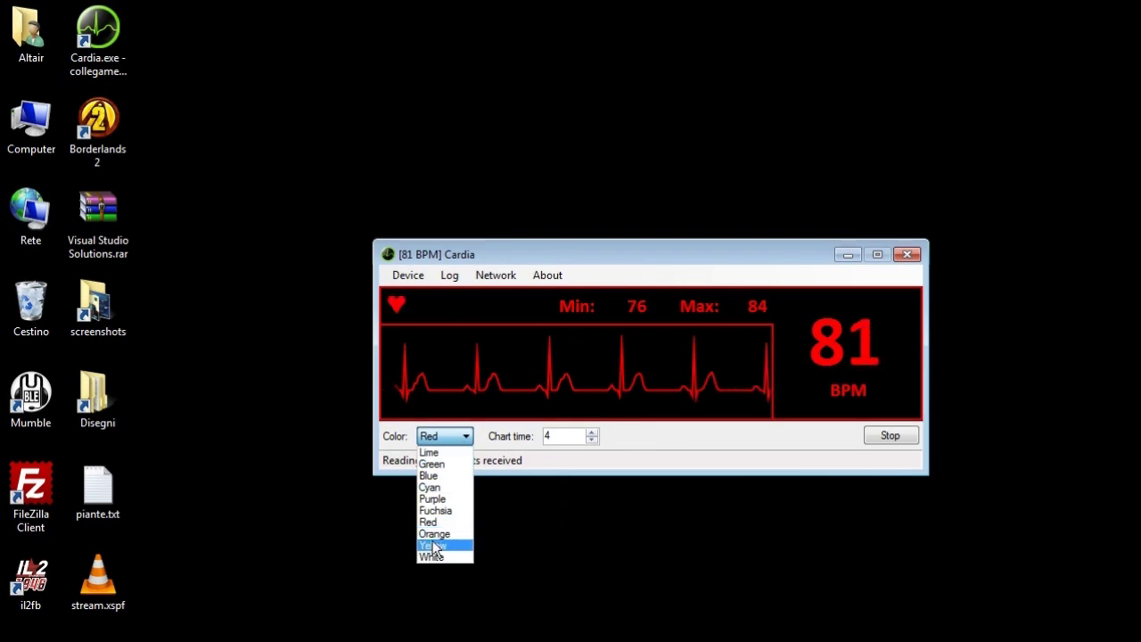
left_click(438, 542)
left_click(465, 435)
left_click(424, 549)
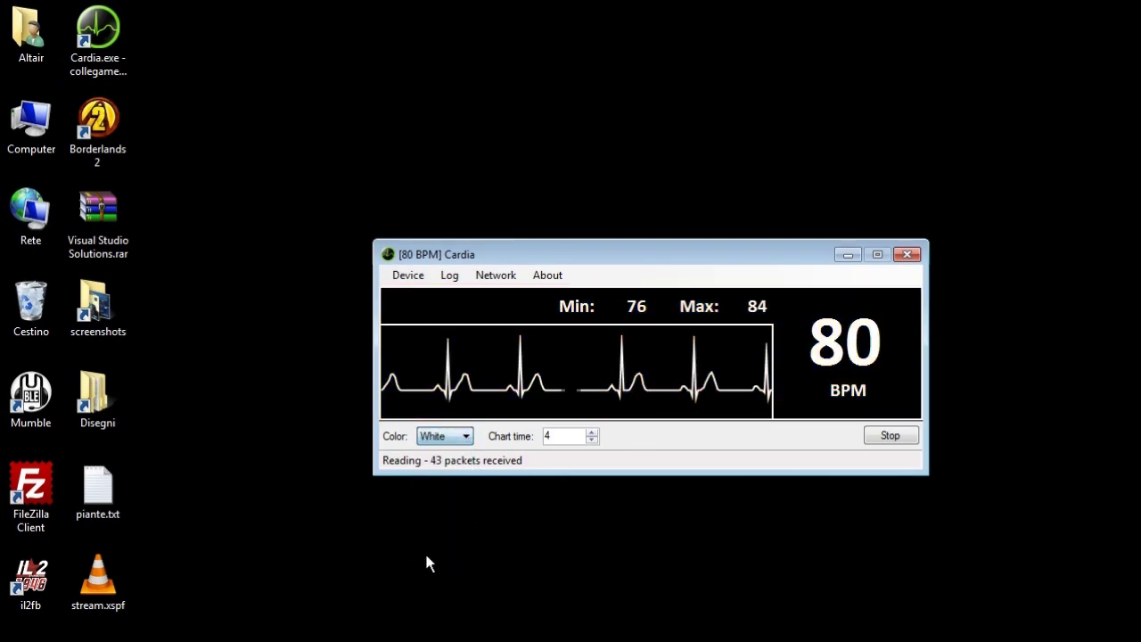
left_click(467, 437)
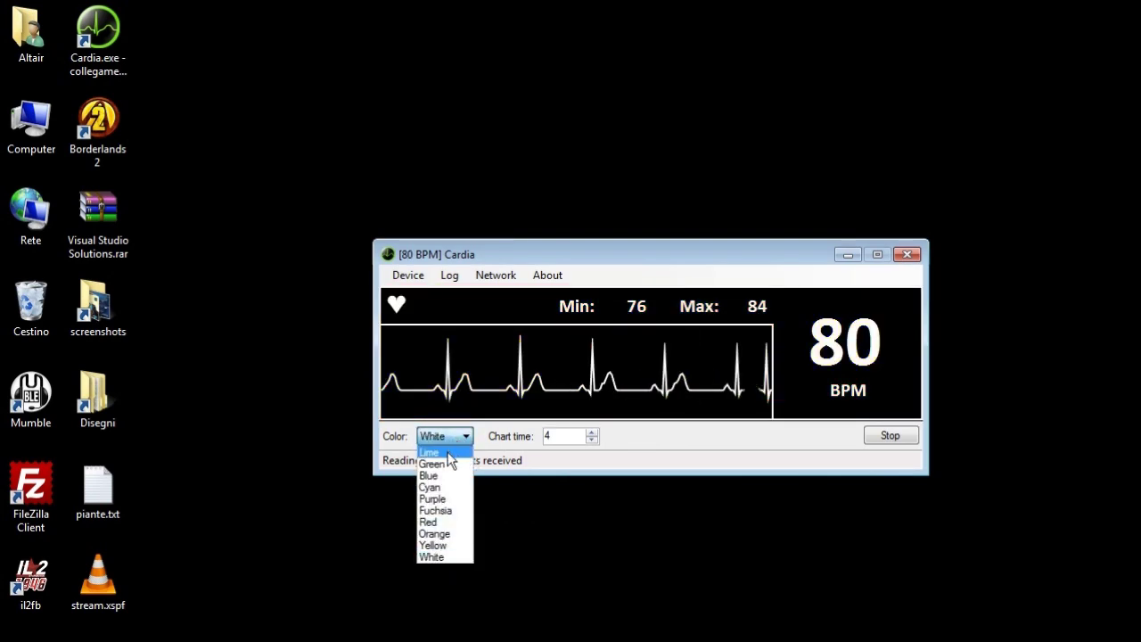
left_click(447, 451)
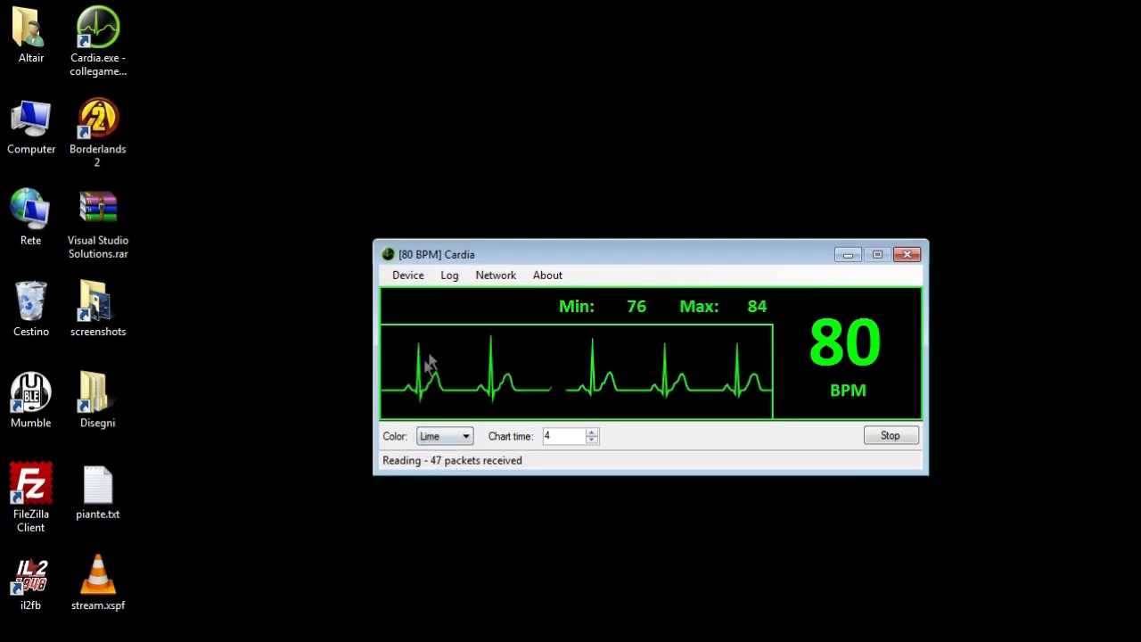
- Stop the reading and enable logging in CSV format, with Cardia_Log_2014-04-12_21-00.csv on the desktop as destination
left_click(450, 278)
left_click_drag(294, 55, 699, 58)
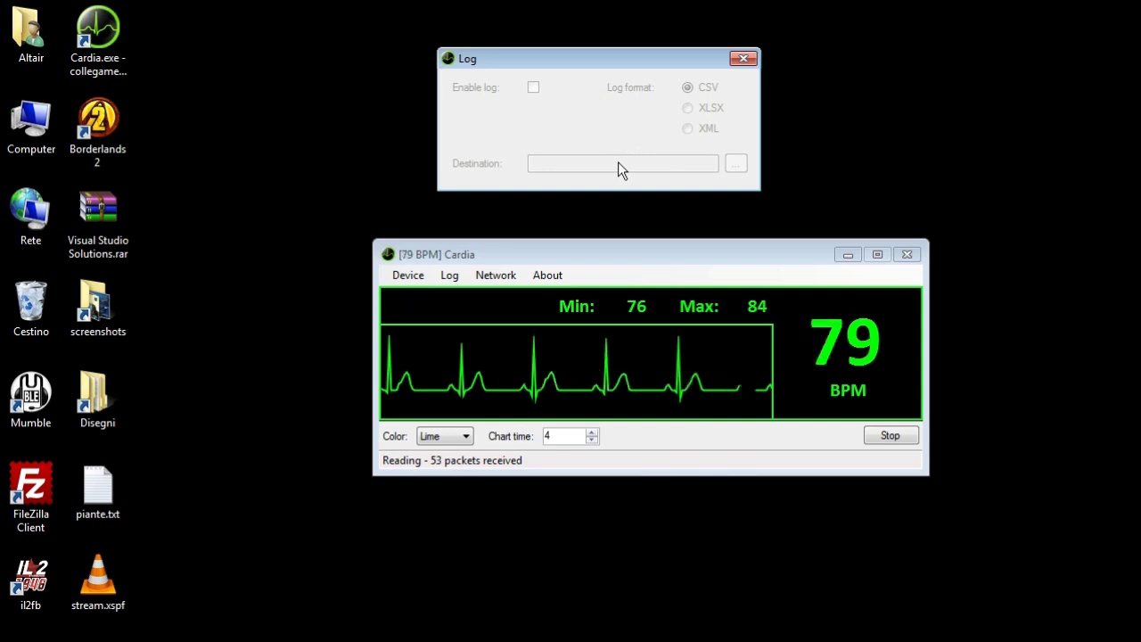
left_click(895, 436)
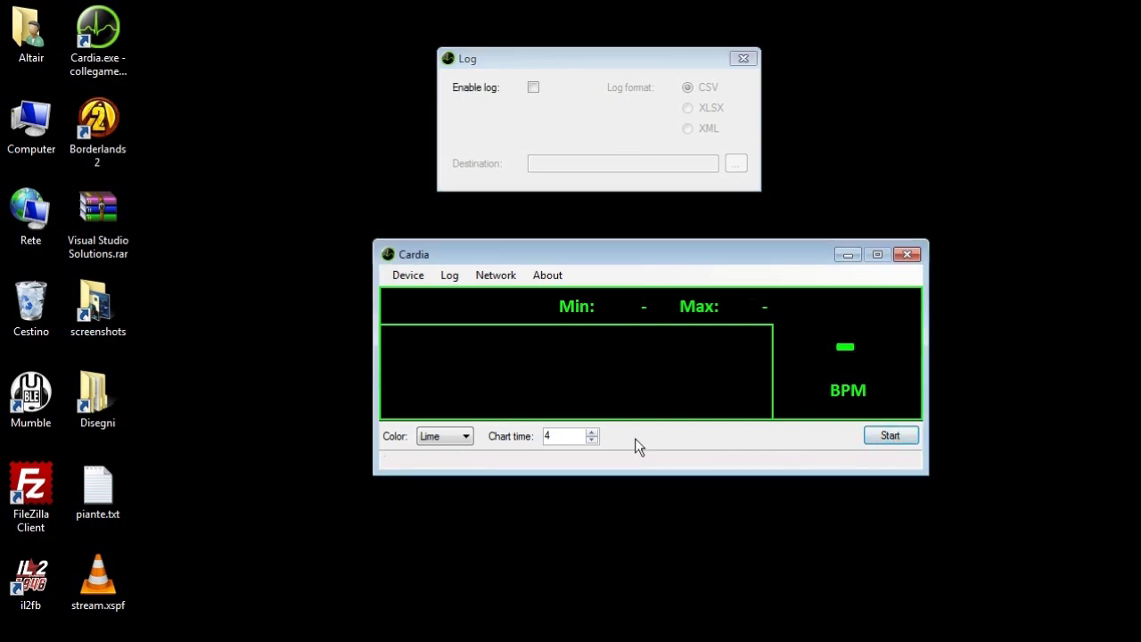
left_click(533, 87)
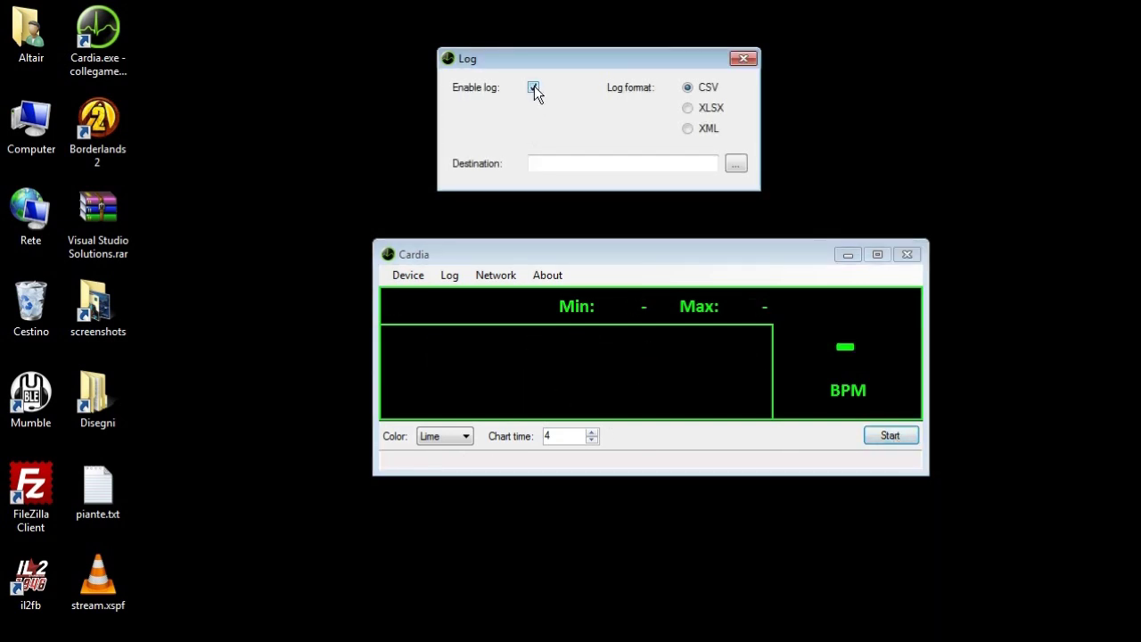
left_click(736, 163)
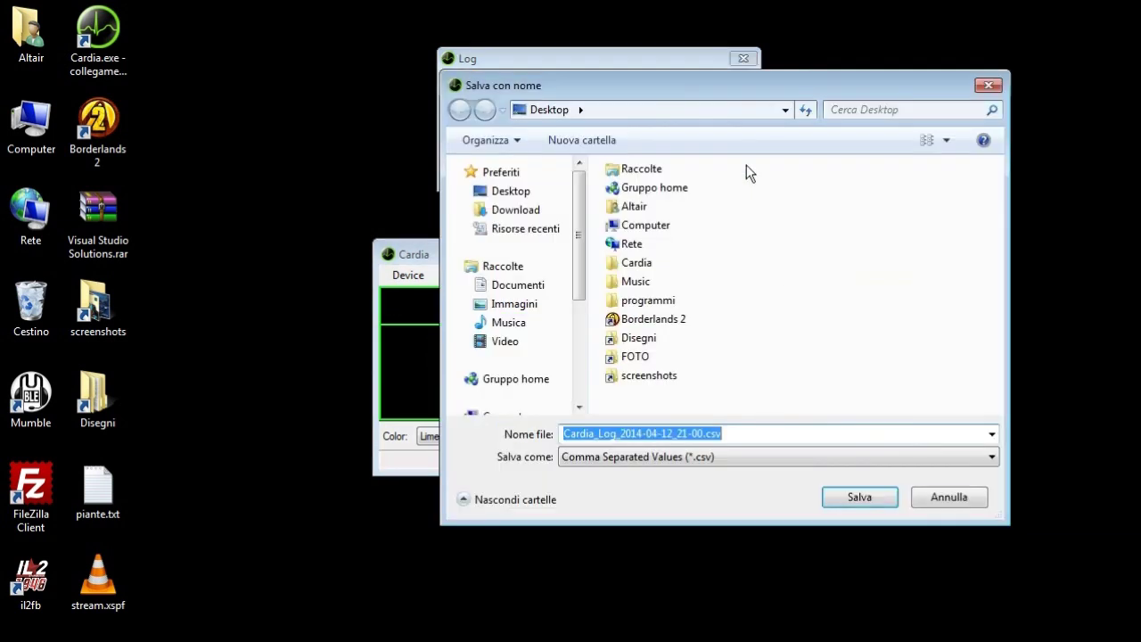
left_click(859, 497)
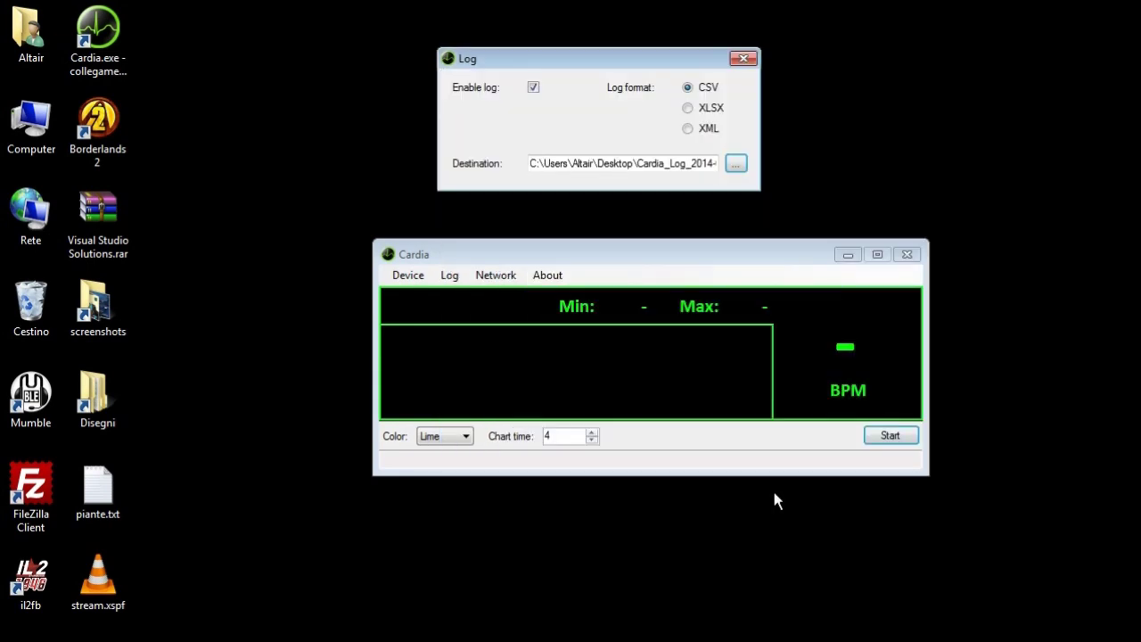
- Record a short logged heart-rate reading, stop it, and open the resulting CSV log from the desktop in Excel
left_click(891, 437)
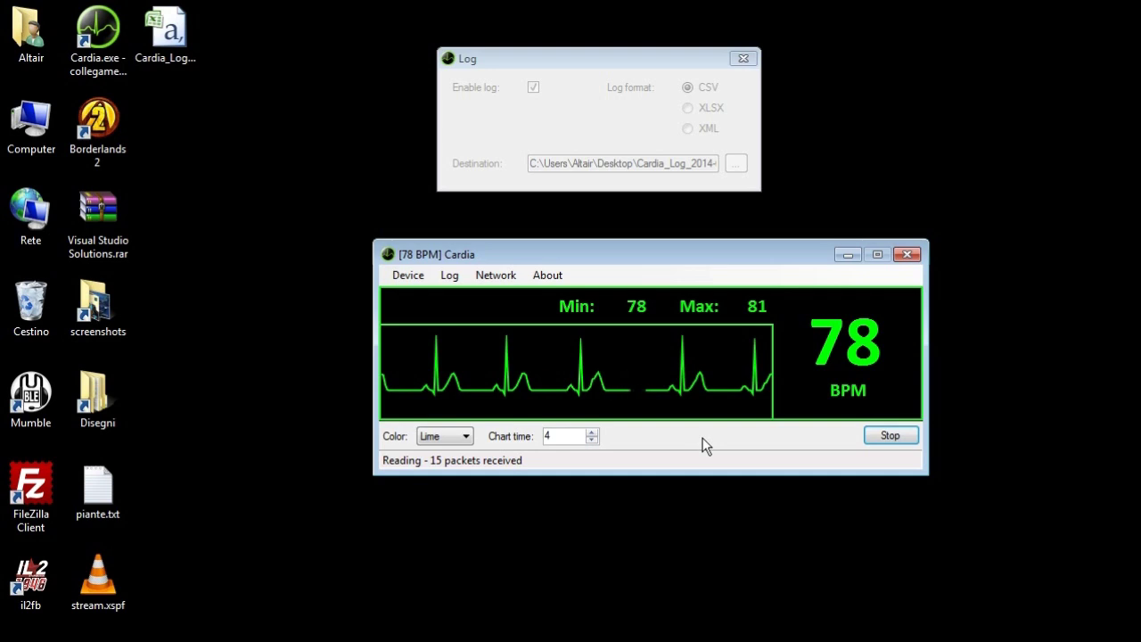
left_click(891, 436)
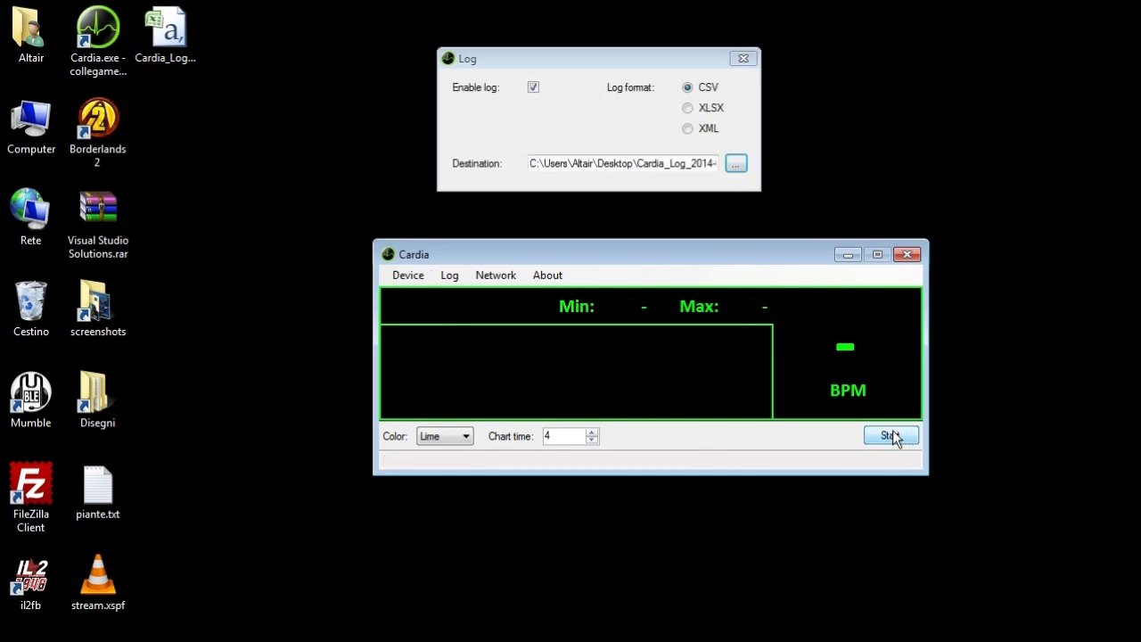
left_click_drag(194, 29, 904, 127)
double_click(904, 127)
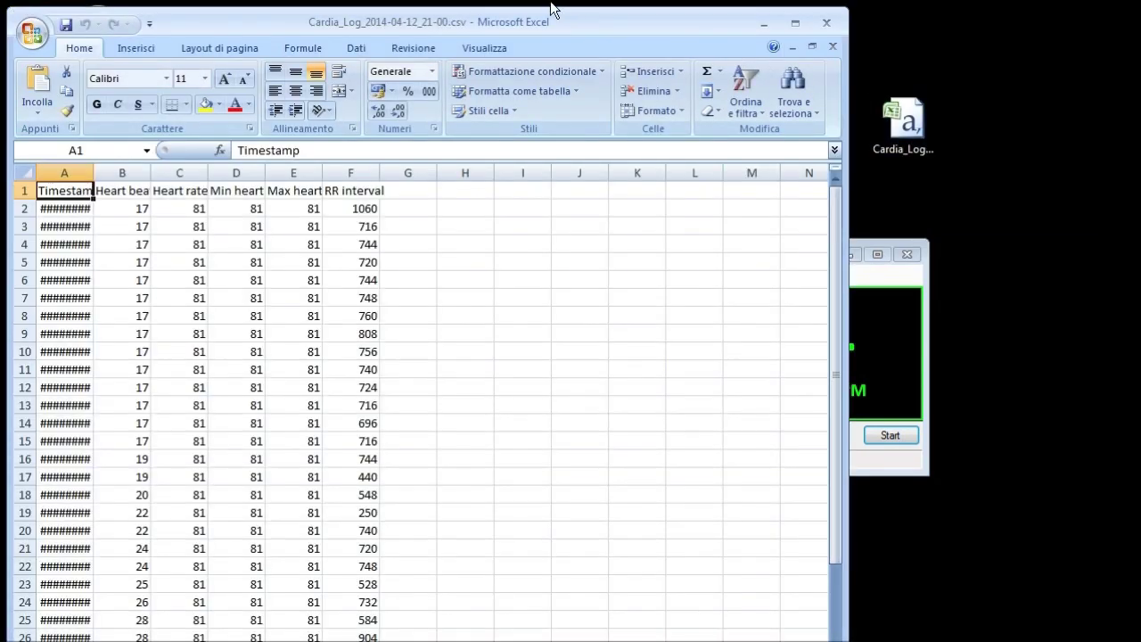
- Examine the log's column headers from heart beats to RR interval and its recorded rows, and close Excel
left_click_drag(551, 7, 804, 18)
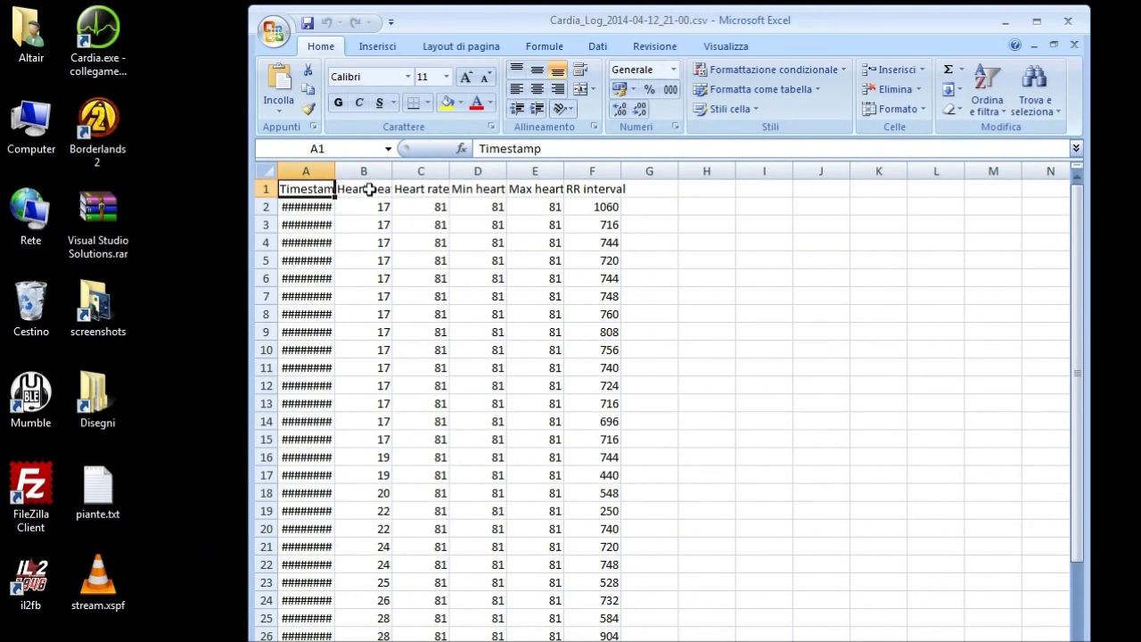
left_click(369, 190)
left_click(434, 196)
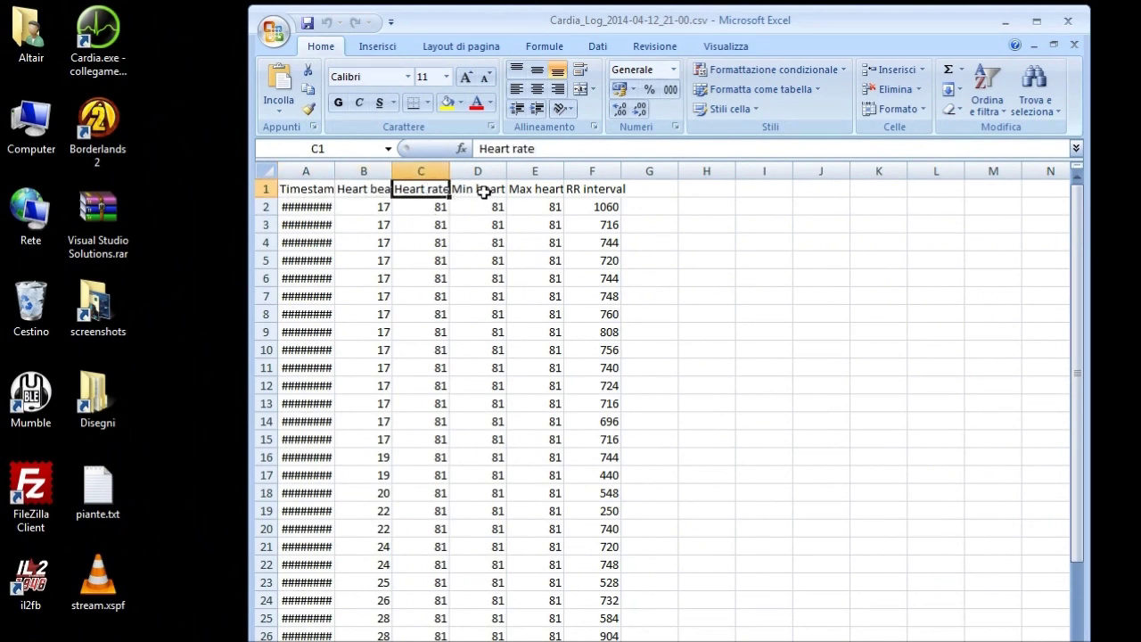
left_click(483, 193)
left_click(535, 197)
left_click(615, 198)
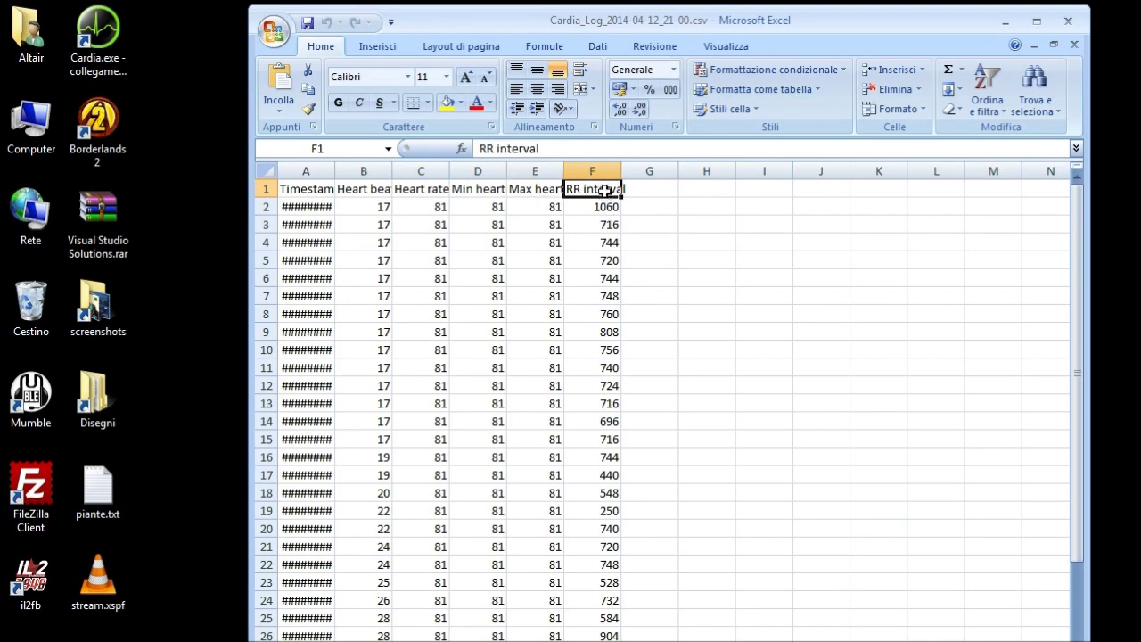
scroll(619, 205, "down", 1)
scroll(619, 205, "down", 3)
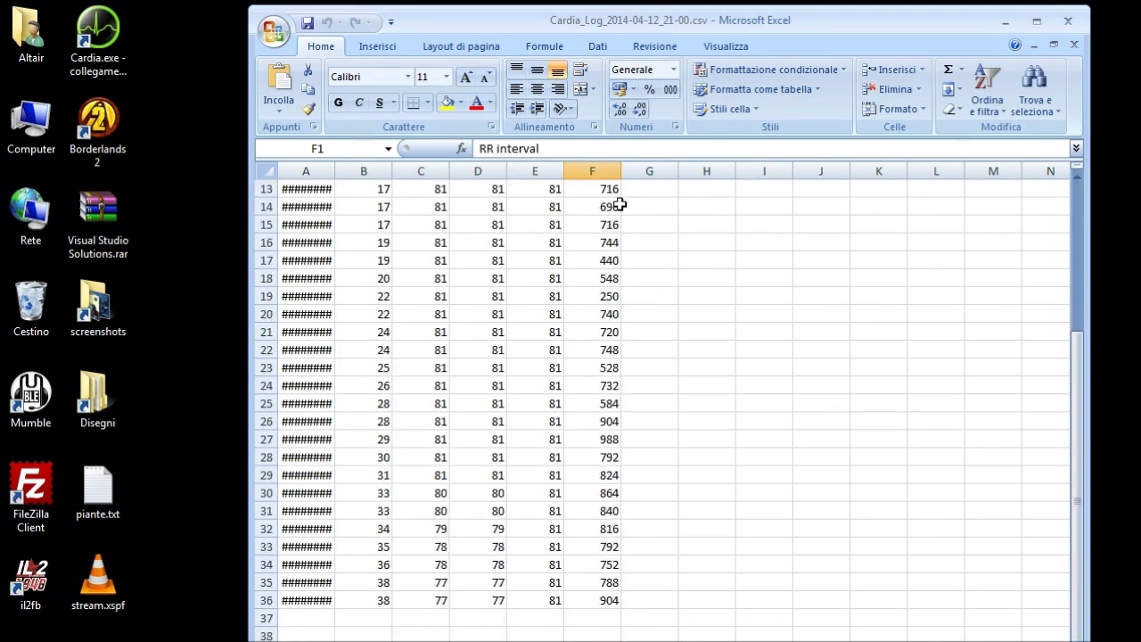
scroll(619, 205, "up", 4)
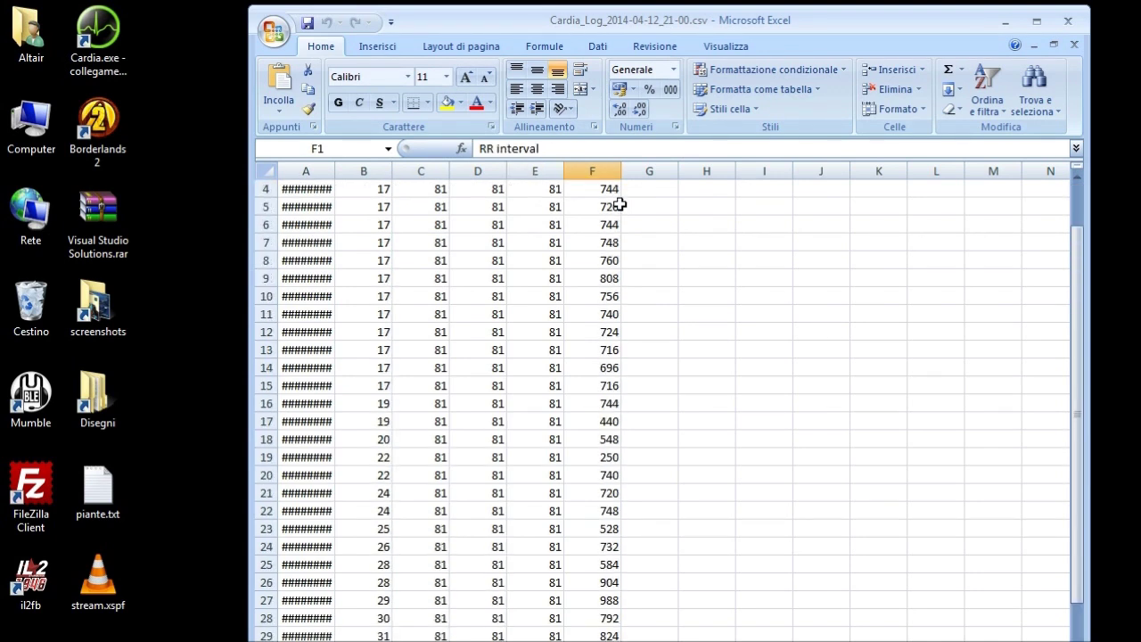
left_click(1069, 21)
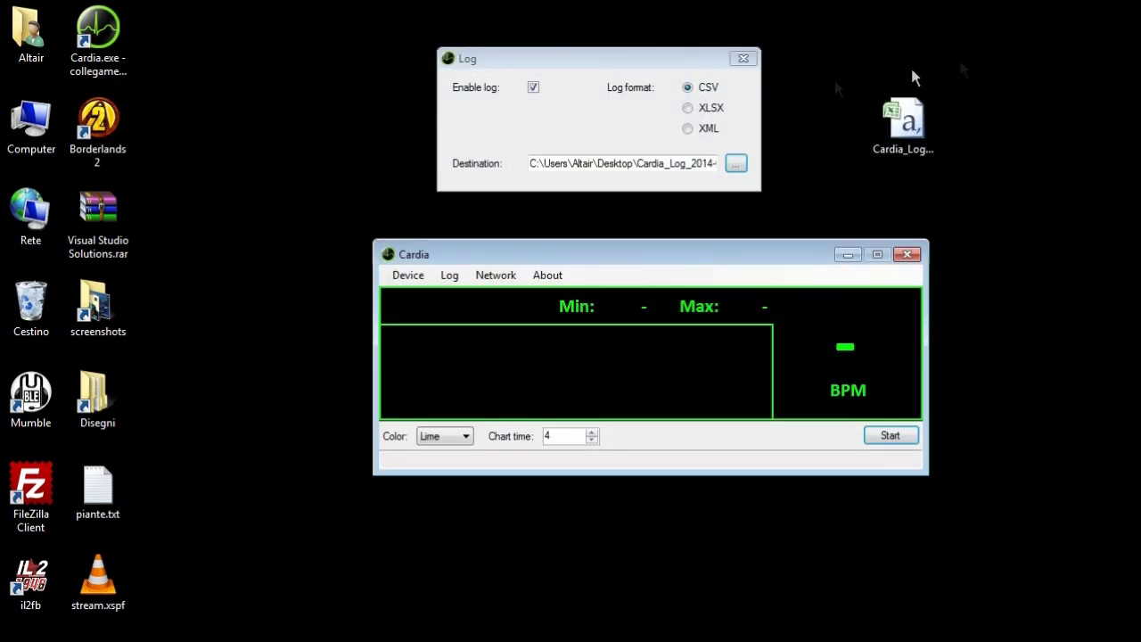
- Disable logging in Cardia's log settings, close them, and restart the heart-rate reading
left_click(534, 87)
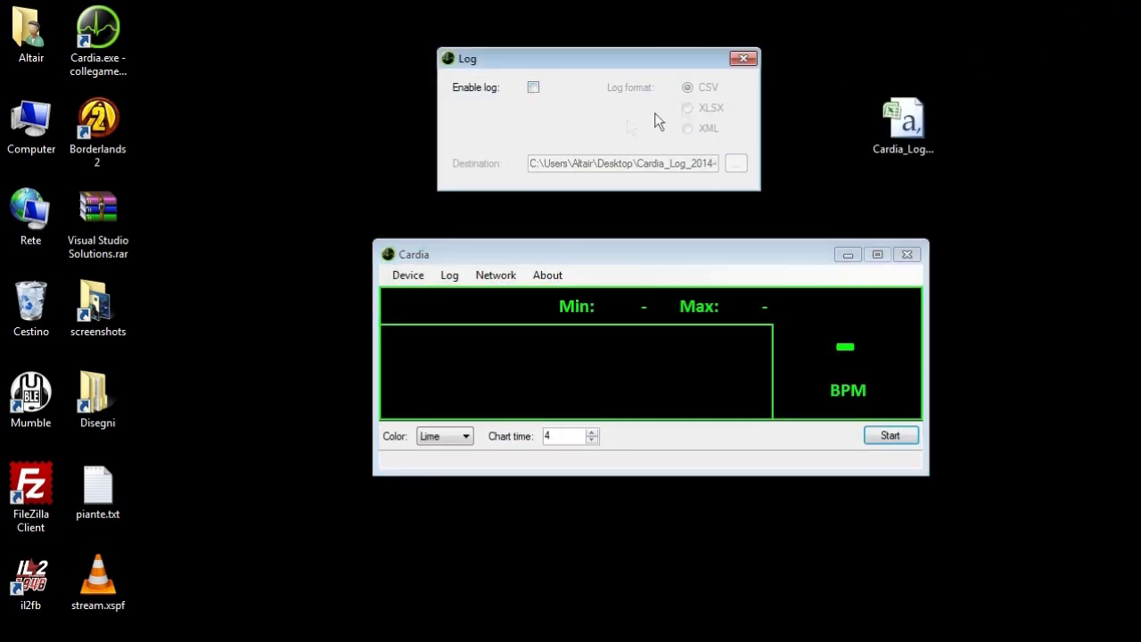
left_click(744, 58)
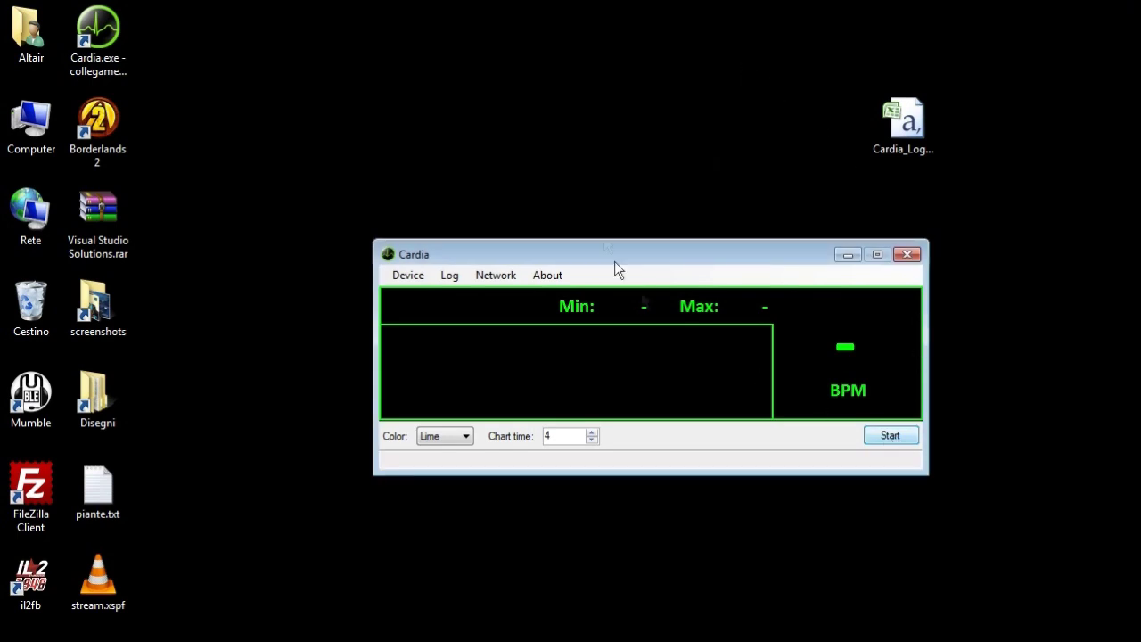
key("Return")
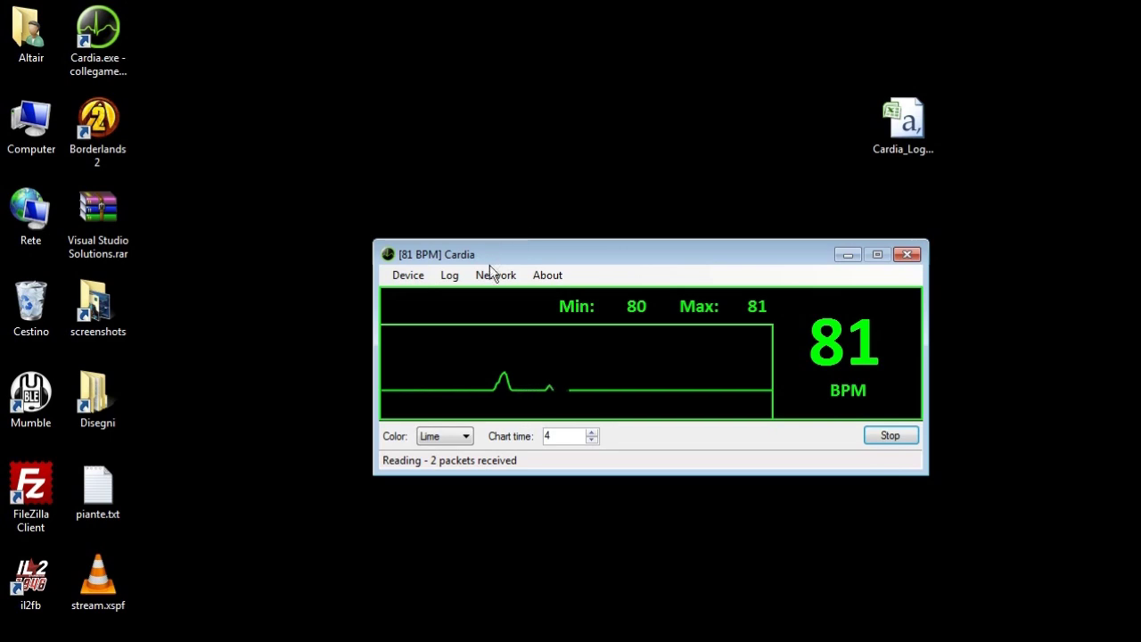
- Connect Cardia to the network in Server mode with the preset nickname and port, and close the network settings
left_click(496, 275)
left_click_drag(339, 80, 704, 64)
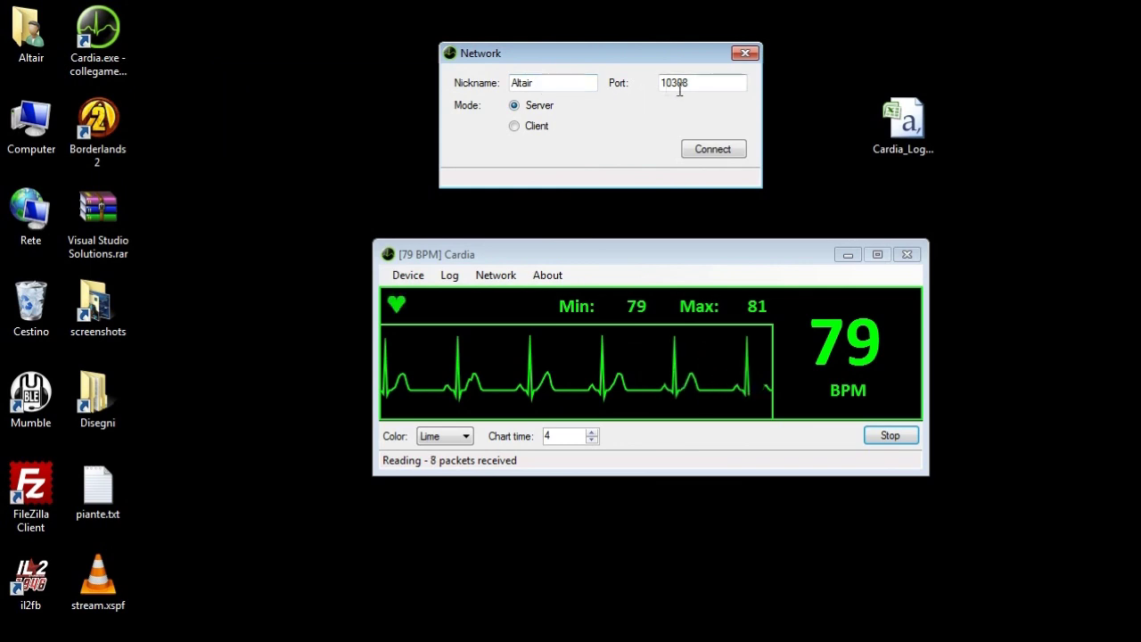
left_click(515, 126)
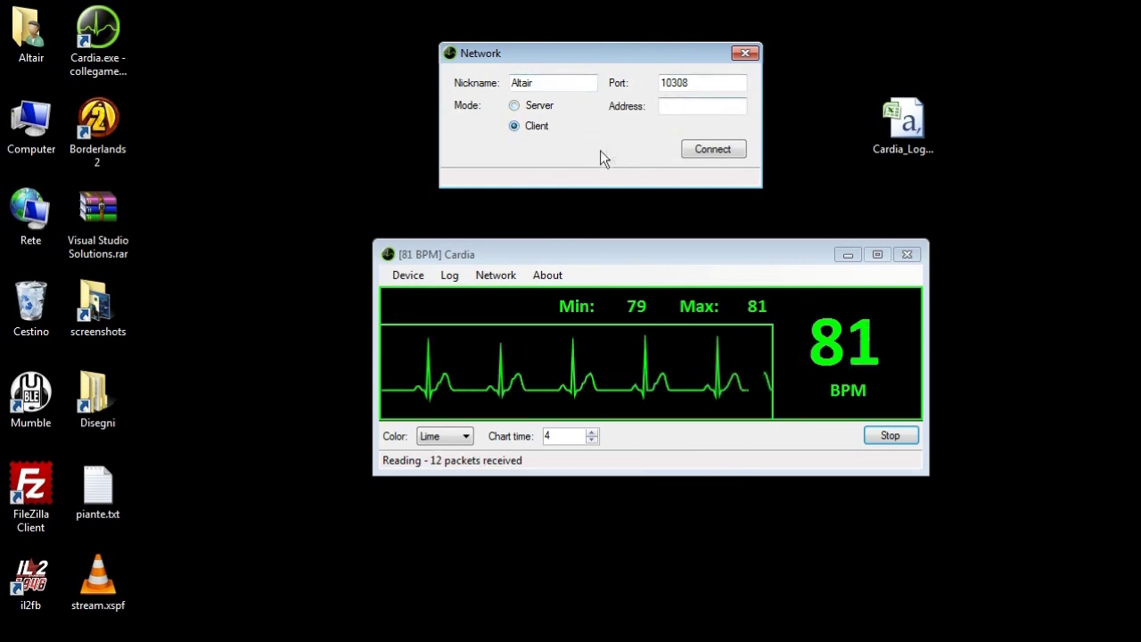
left_click(515, 106)
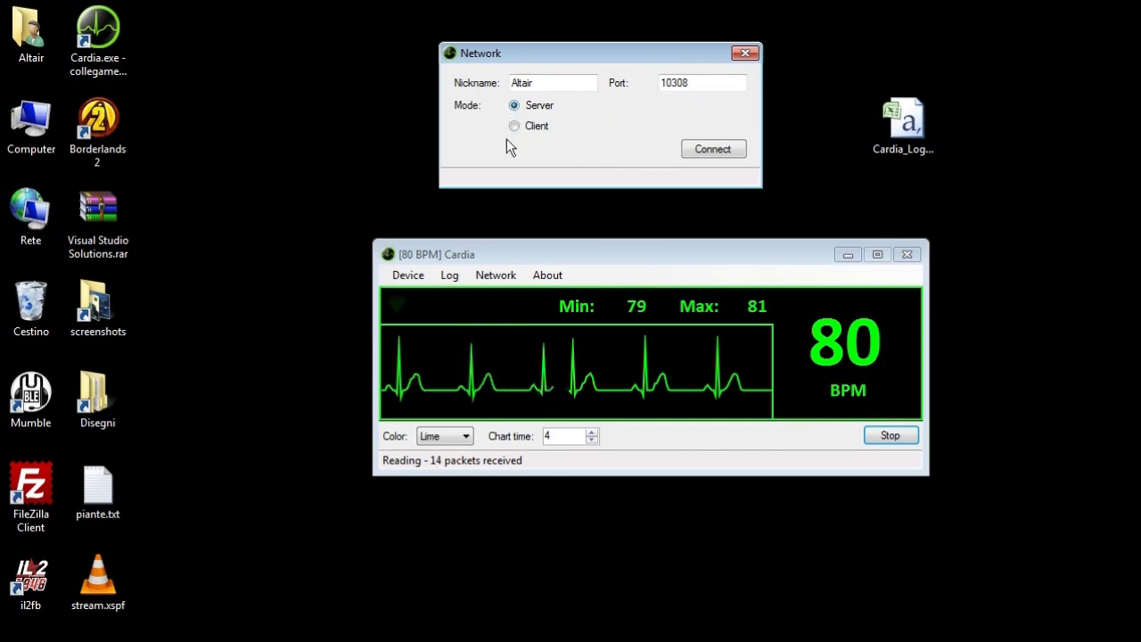
left_click(707, 152)
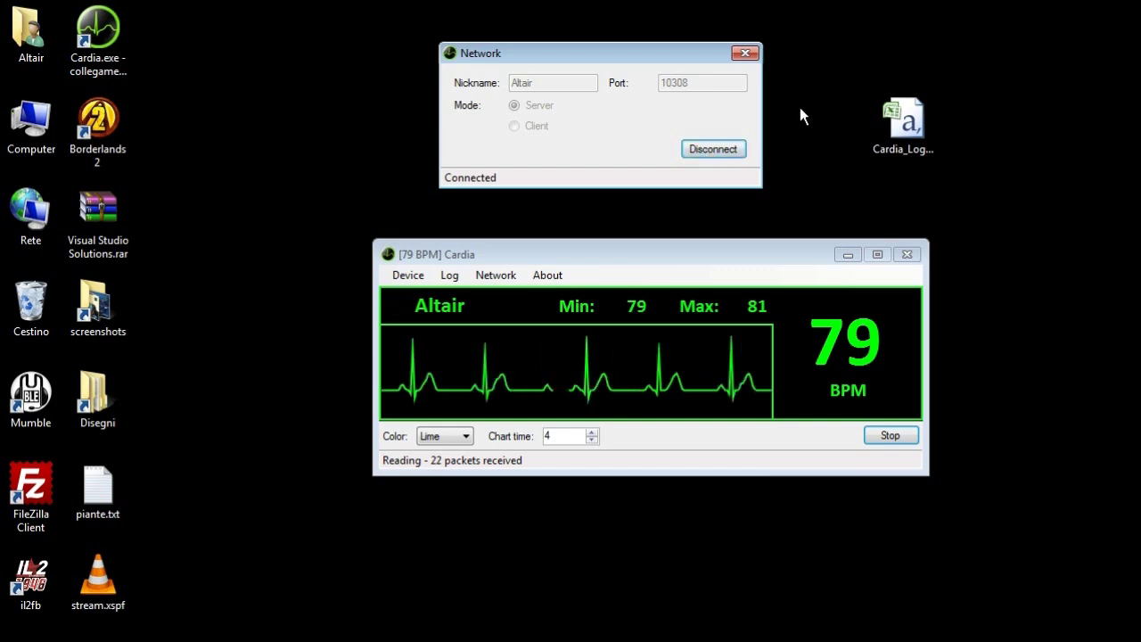
left_click(745, 52)
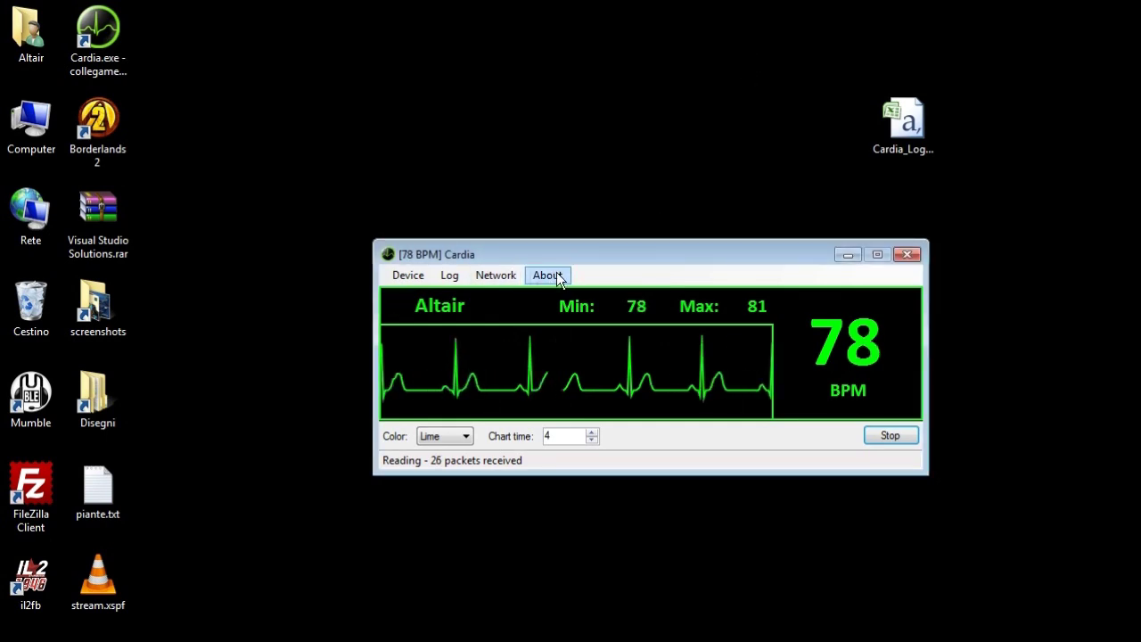
- Set the heart-rate display's chart time to 2
left_click(593, 441)
left_click(593, 441)
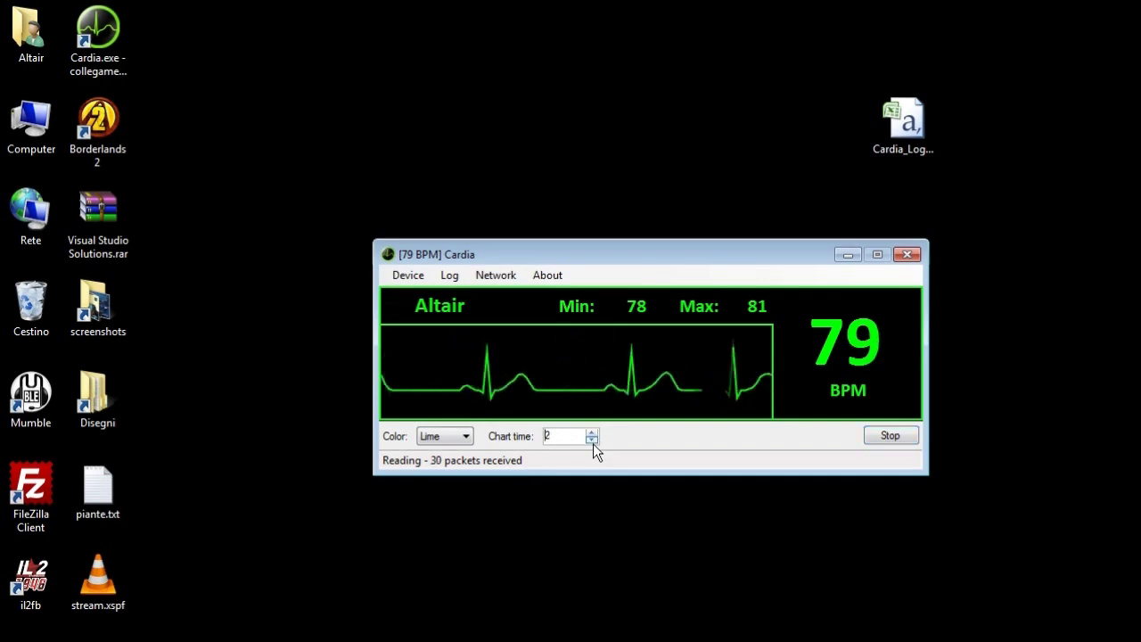
- Raise the heart-rate display's chart time to 6
left_click(595, 431)
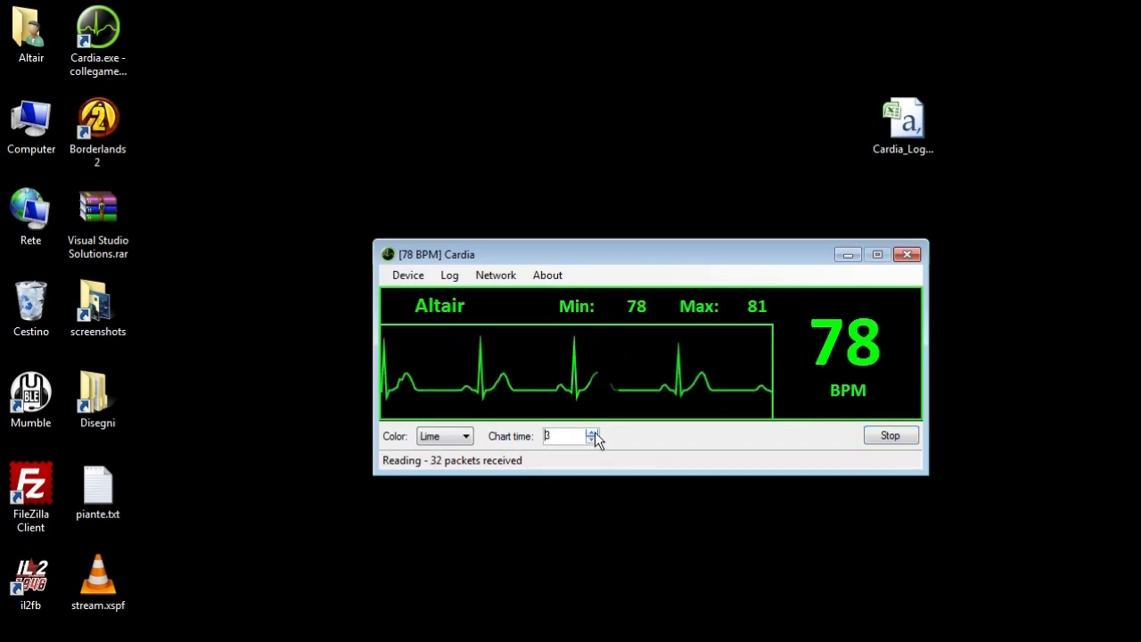
left_click(594, 431)
left_click(594, 431)
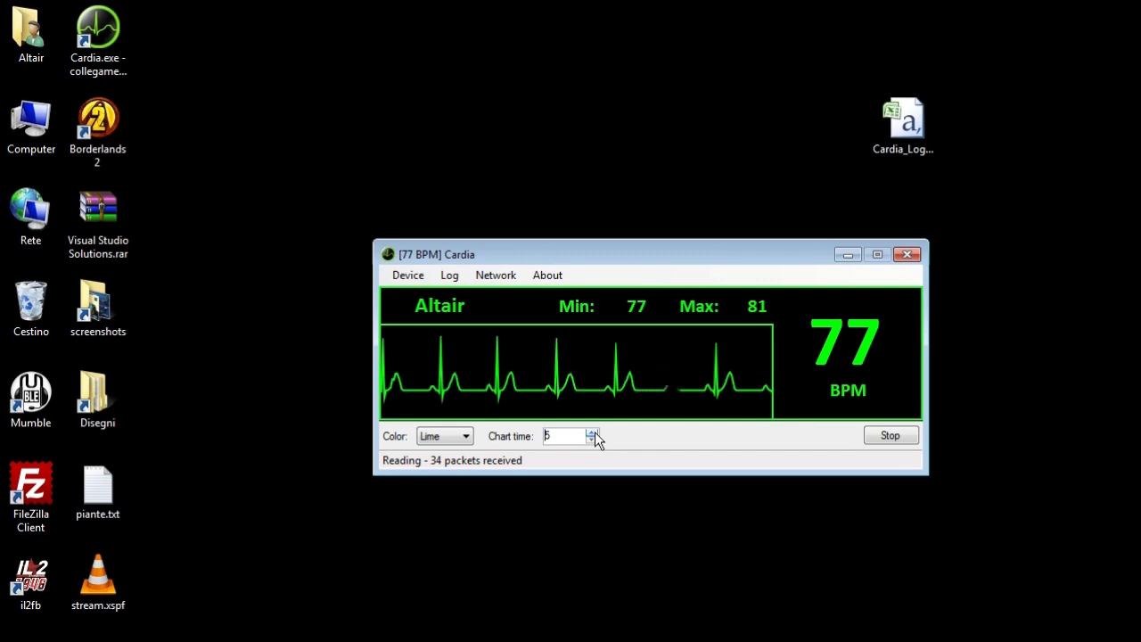
left_click(594, 432)
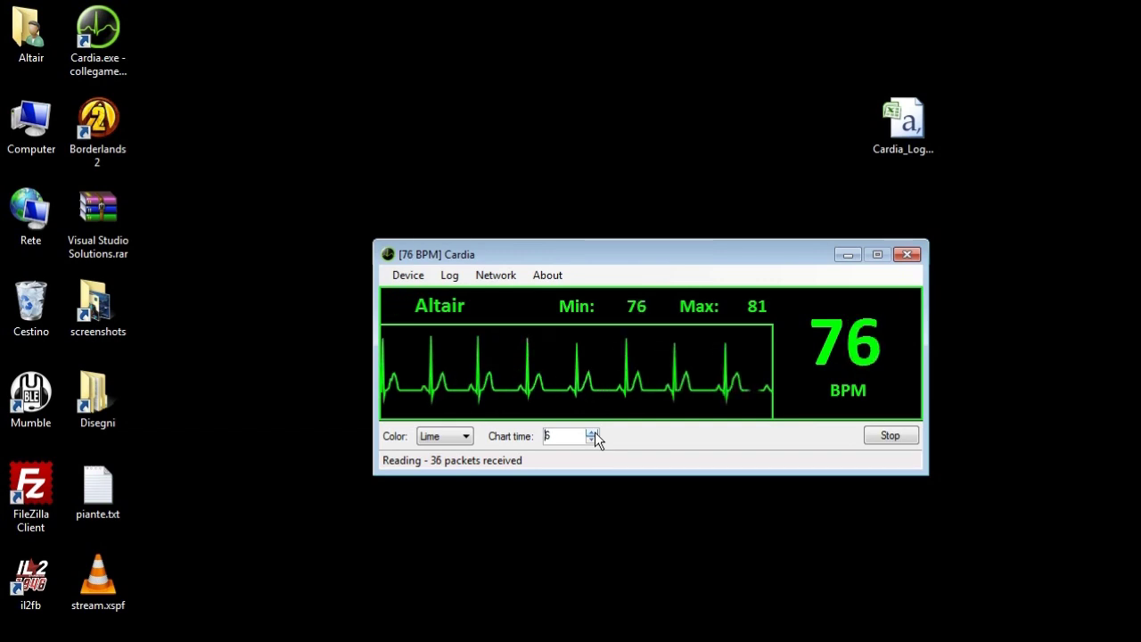
- Widen the Cardia window to nearly the full desktop width and set the chart time to 10
left_click_drag(928, 326, 1129, 326)
left_click_drag(371, 339, 187, 328)
left_click_drag(56, 315, 4, 314)
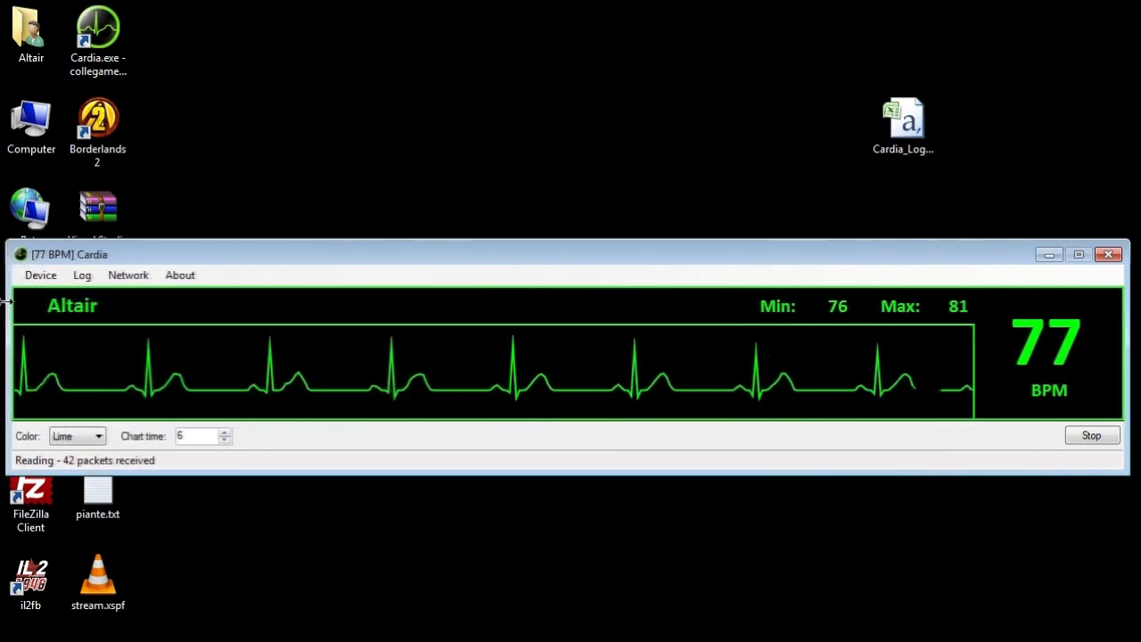
left_click(217, 431)
left_click(217, 432)
left_click(218, 431)
left_click(218, 431)
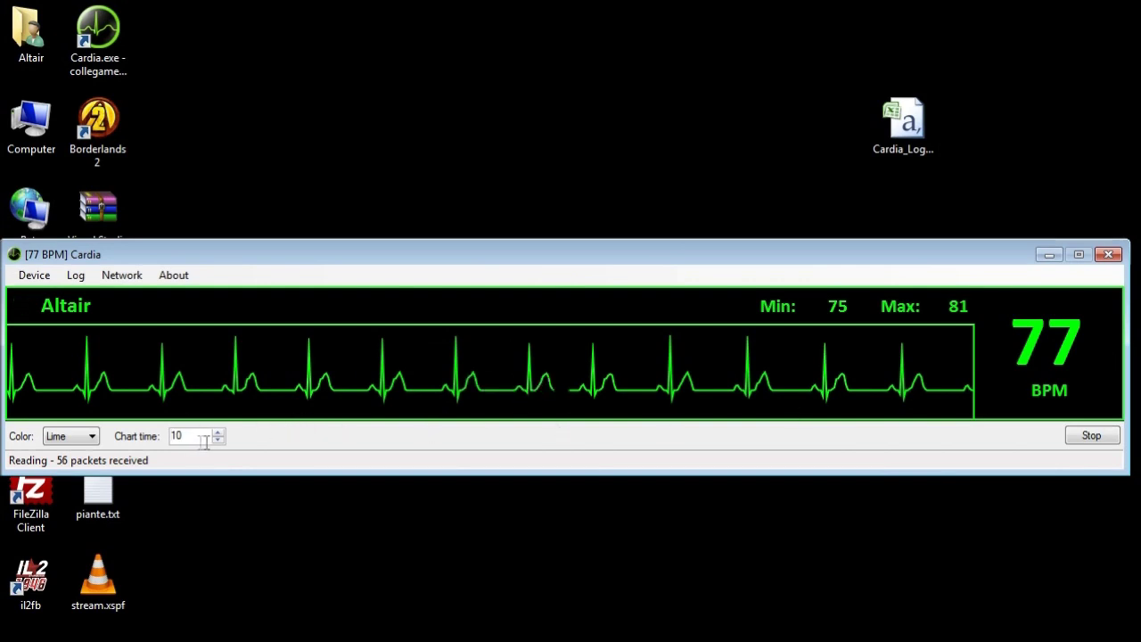
- Narrow the Cardia window, move it to the middle of the desktop, and set the chart time to 4
left_click_drag(1128, 319, 535, 321)
left_click_drag(338, 257, 693, 246)
left_click(577, 425)
left_click(577, 424)
left_click(577, 424)
left_click(577, 424)
left_click(576, 425)
left_click(576, 425)
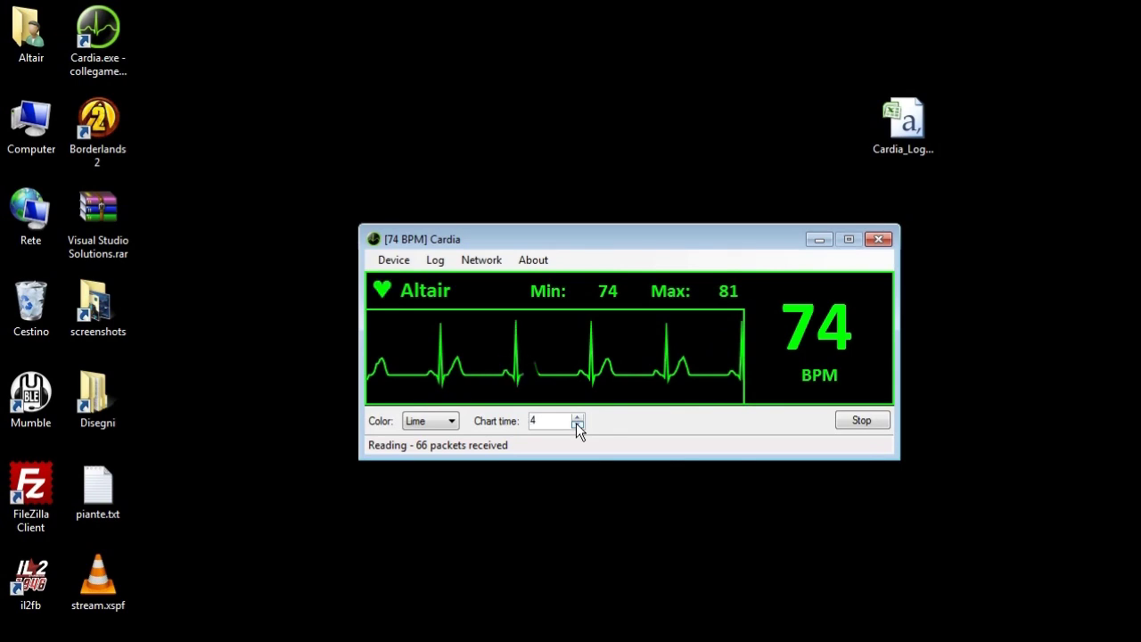
- Shrink Cardia to its borderless heart-rate display and reposition it around the middle of the desktop
right_click(576, 341)
left_click(623, 353)
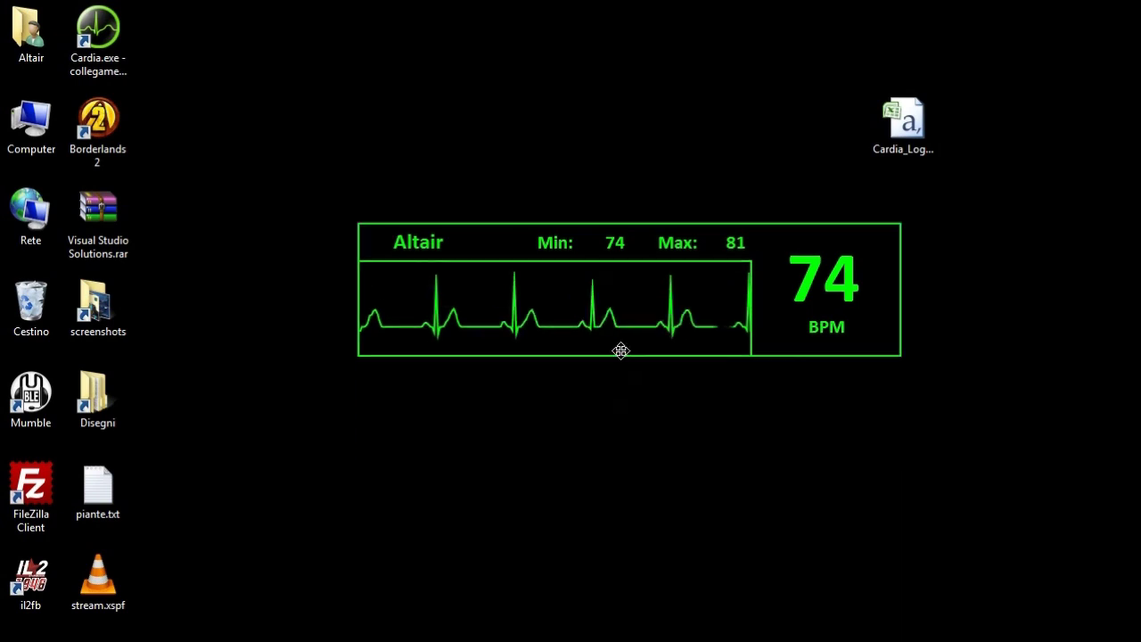
left_click_drag(637, 311, 599, 288)
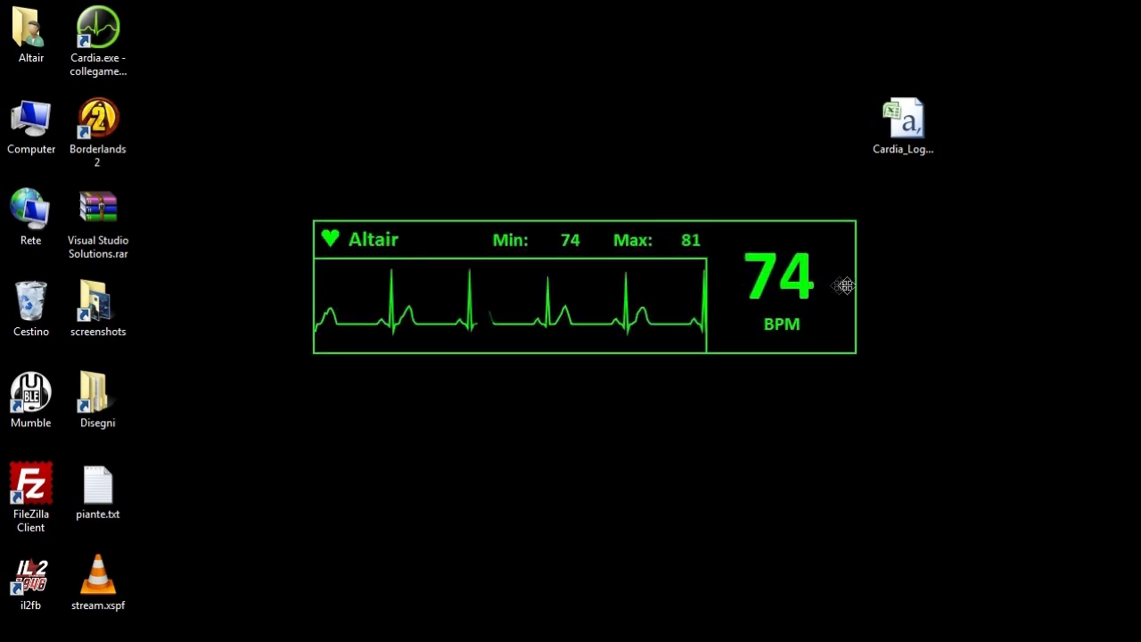
mouse_move(652, 293)
left_mouse_down()
mouse_move(631, 268)
mouse_move(657, 297)
left_mouse_up()
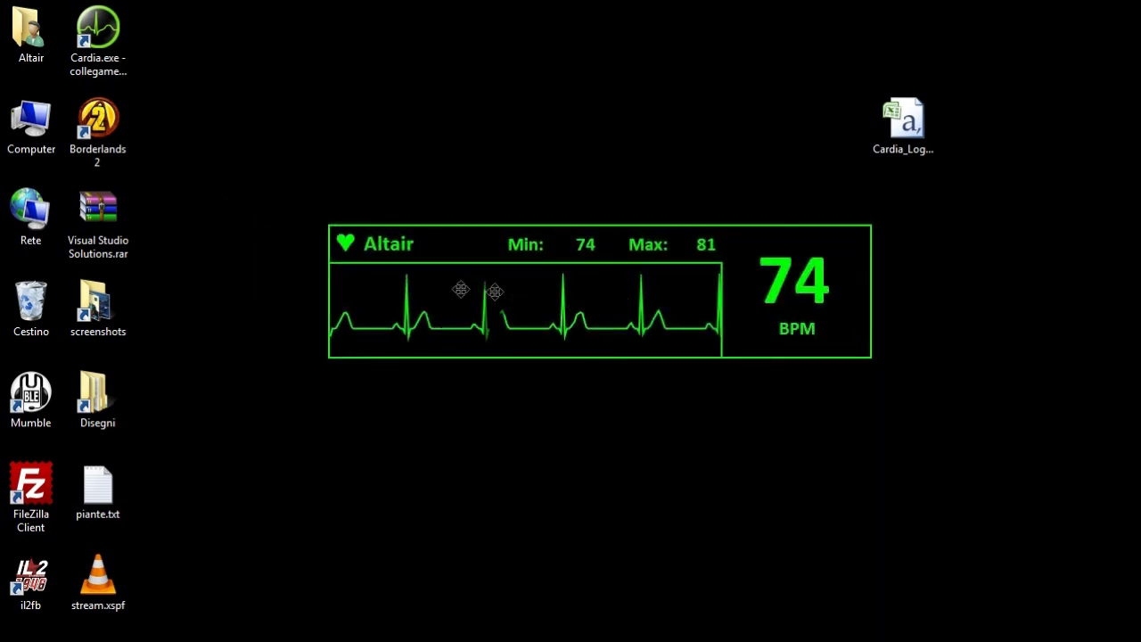
- Unshrink the heart-rate display to the full Cardia window and move the window near the desktop's upper edge
right_click(553, 296)
left_click(609, 306)
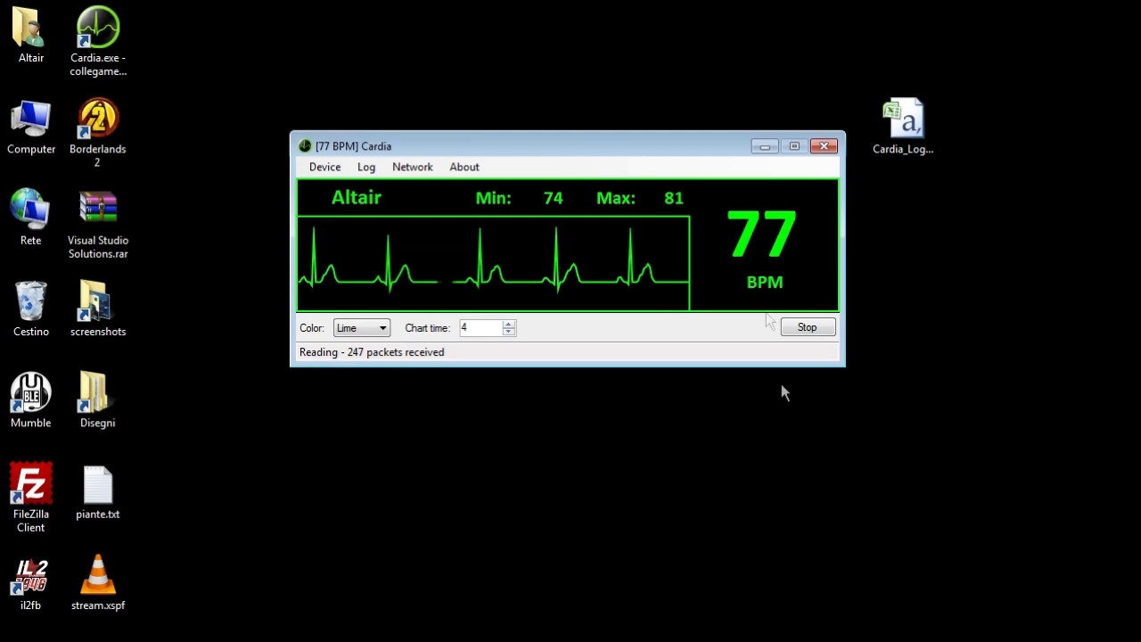
left_click_drag(642, 145, 650, 59)
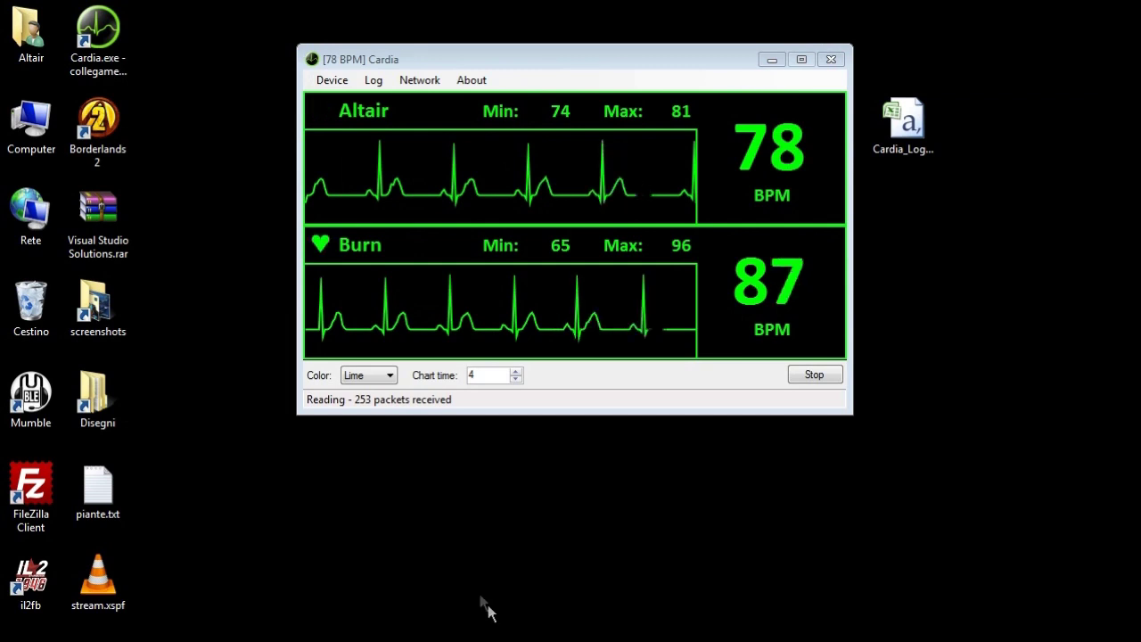
- Shrink the Cardia window showing two heart-rate monitors and move the borderless display higher on the desktop
right_click(617, 242)
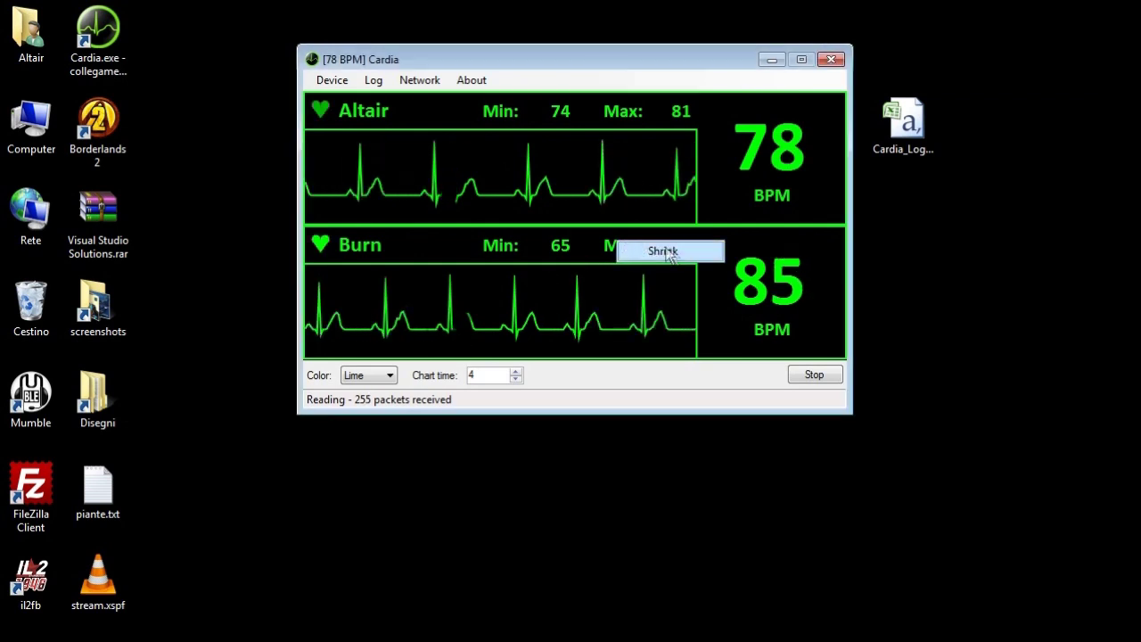
left_click(664, 251)
left_click_drag(669, 247, 626, 187)
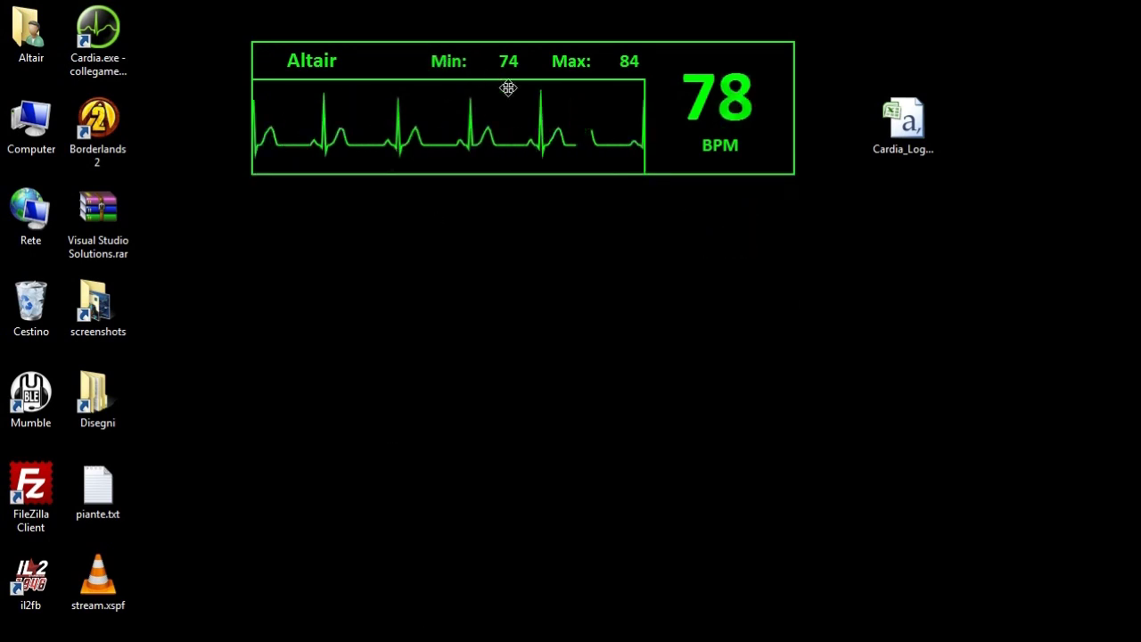
- Move the shrunk display slightly lower, unshrink it to the full window, and stop the heart-rate reading
left_click_drag(502, 81, 520, 116)
right_click(551, 144)
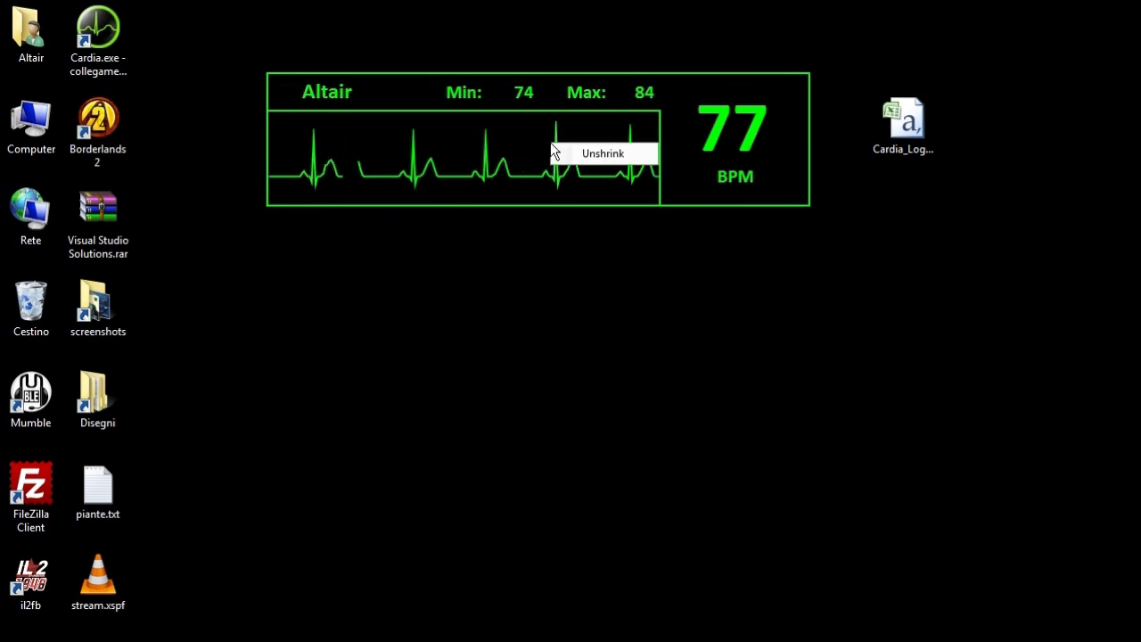
left_click(619, 153)
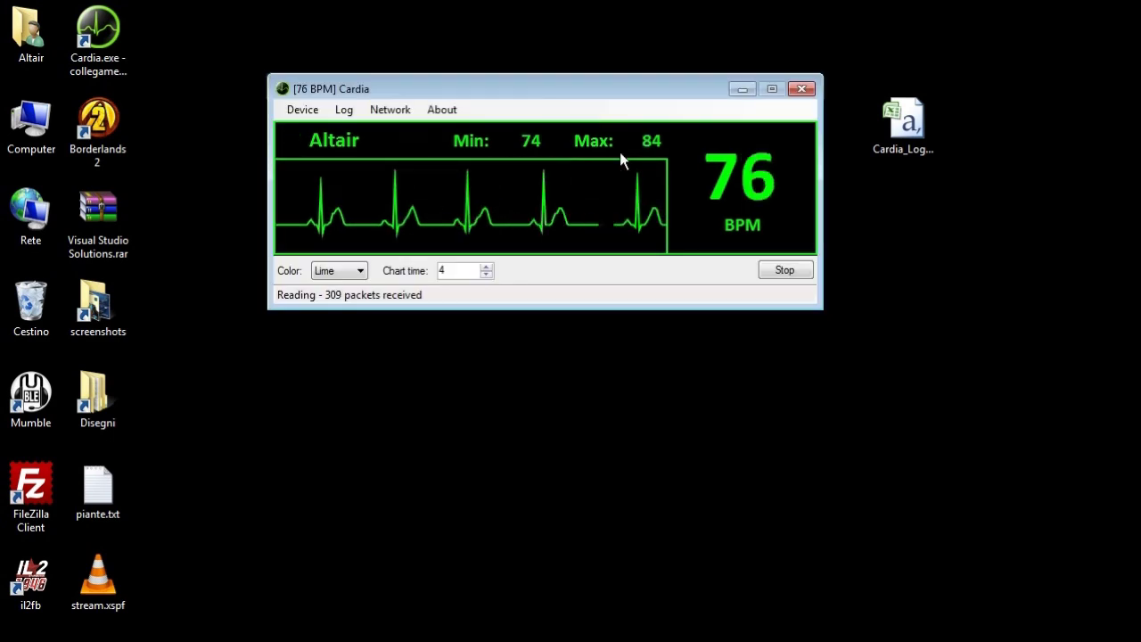
left_click(788, 273)
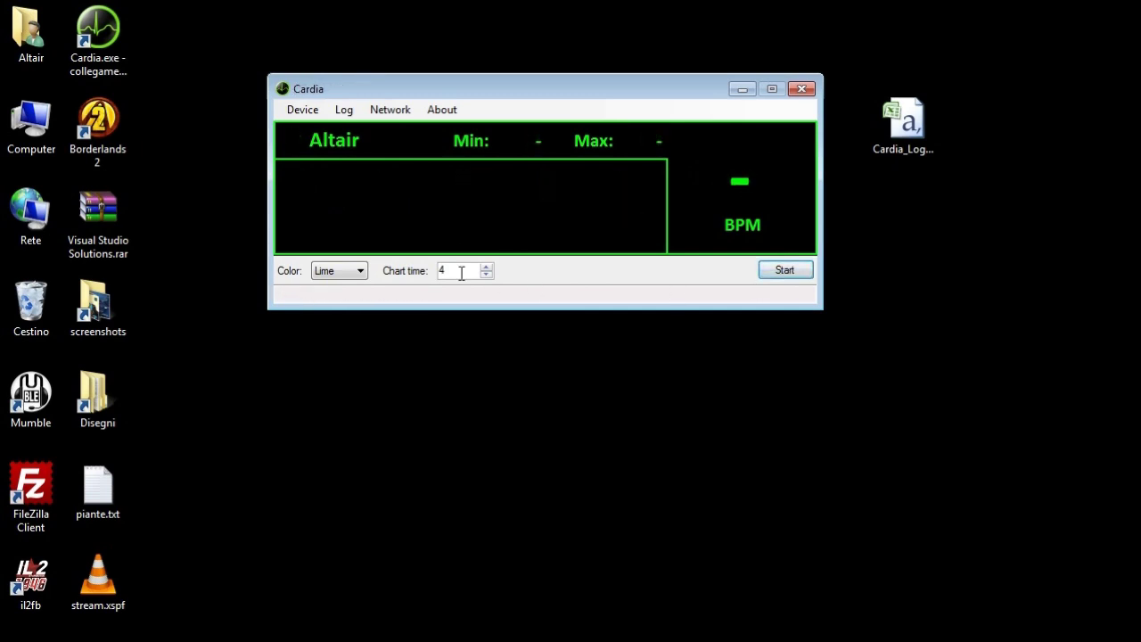